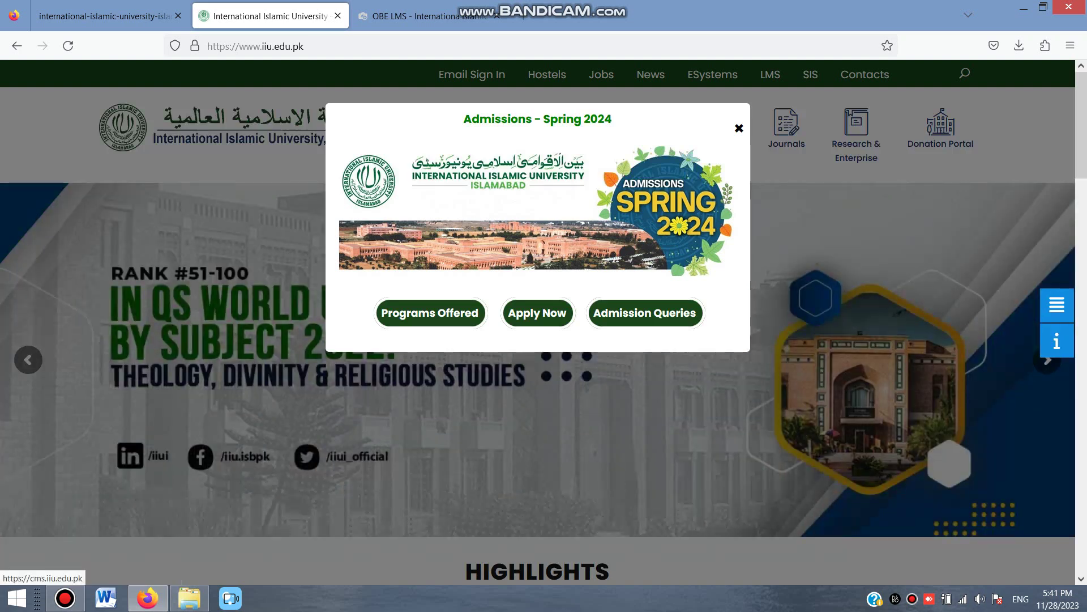
Open the campus management system in a new tab and close the leftover extra tab.
click(537, 312)
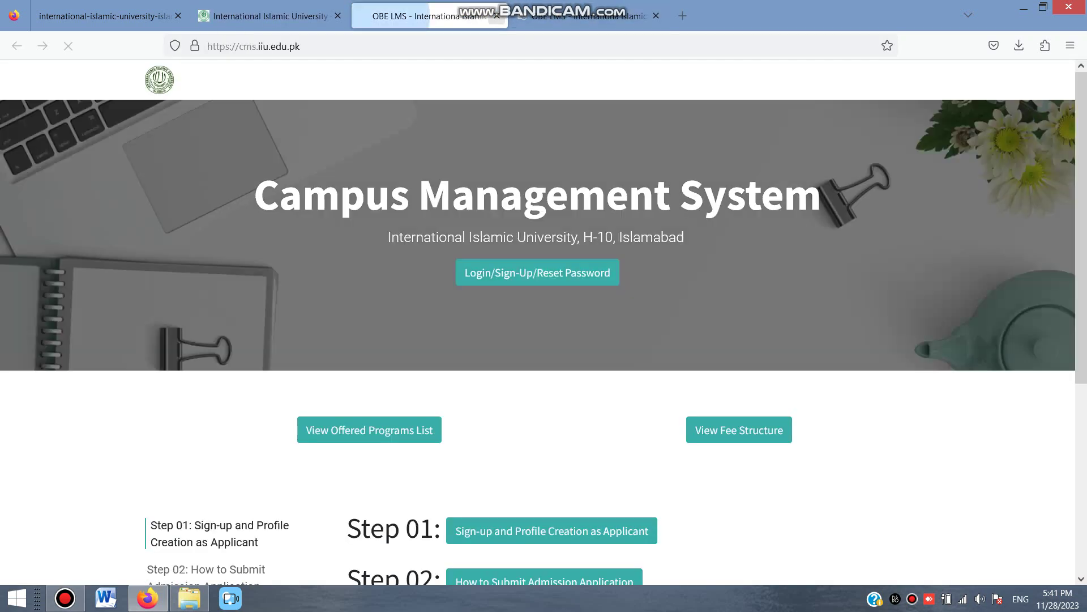
click(655, 16)
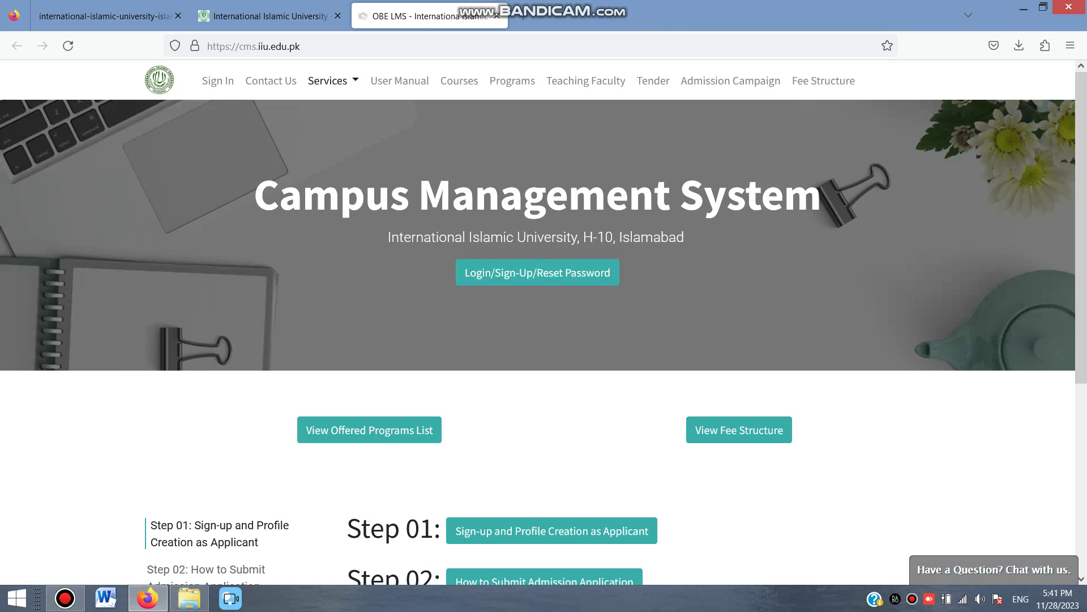
scroll(543, 322, down, 3)
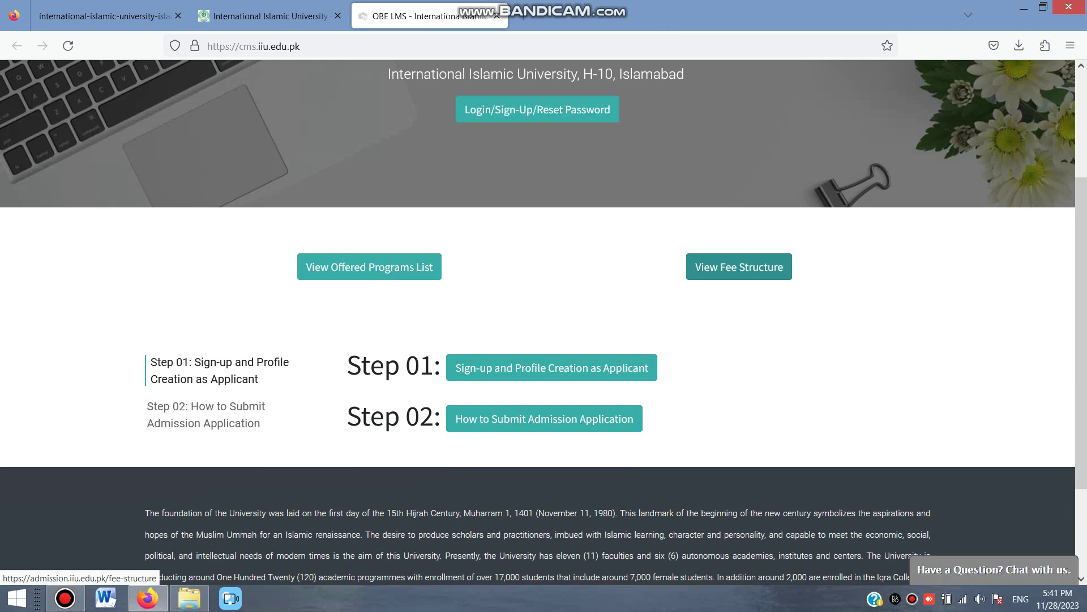
Review the new-students fee structure table, then go back to the top of the CMS page.
click(739, 267)
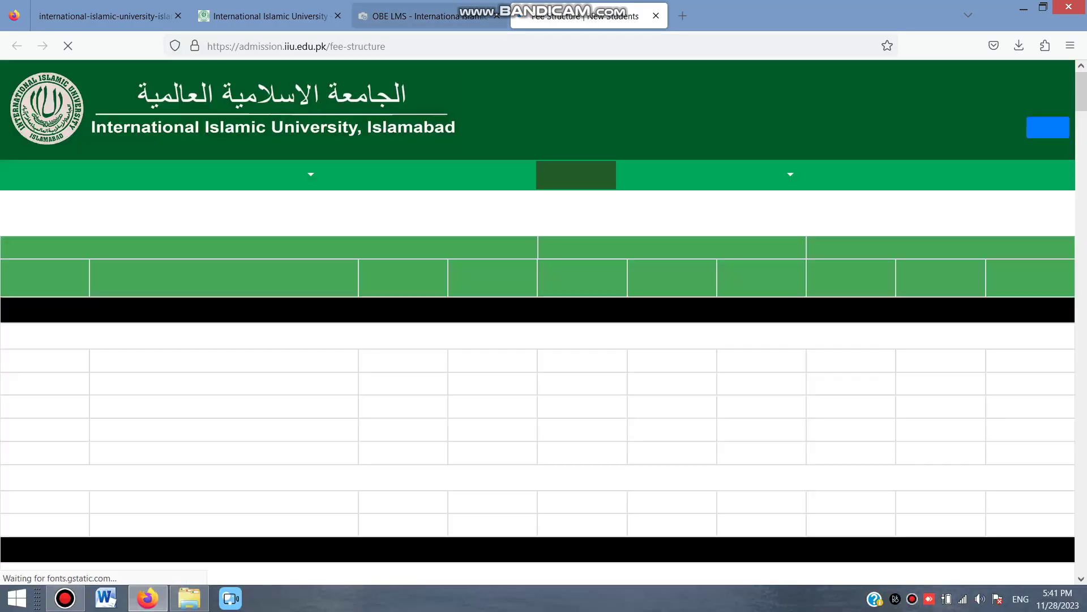
scroll(544, 321, down, 5)
scroll(543, 321, down, 10)
scroll(543, 321, up, 6)
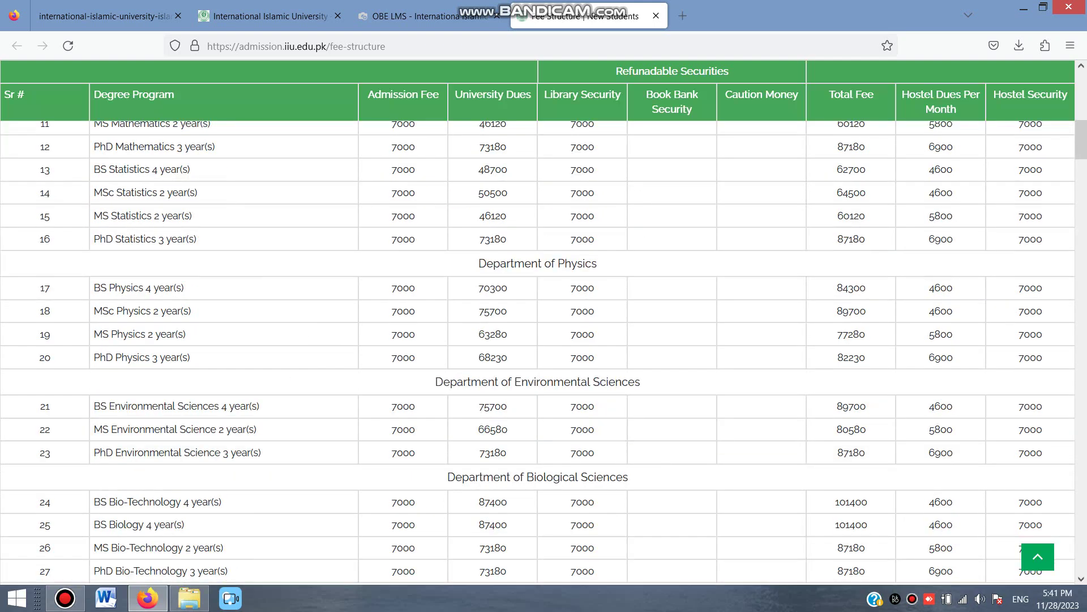
scroll(543, 322, up, 7)
key(ctrl+shift+Tab)
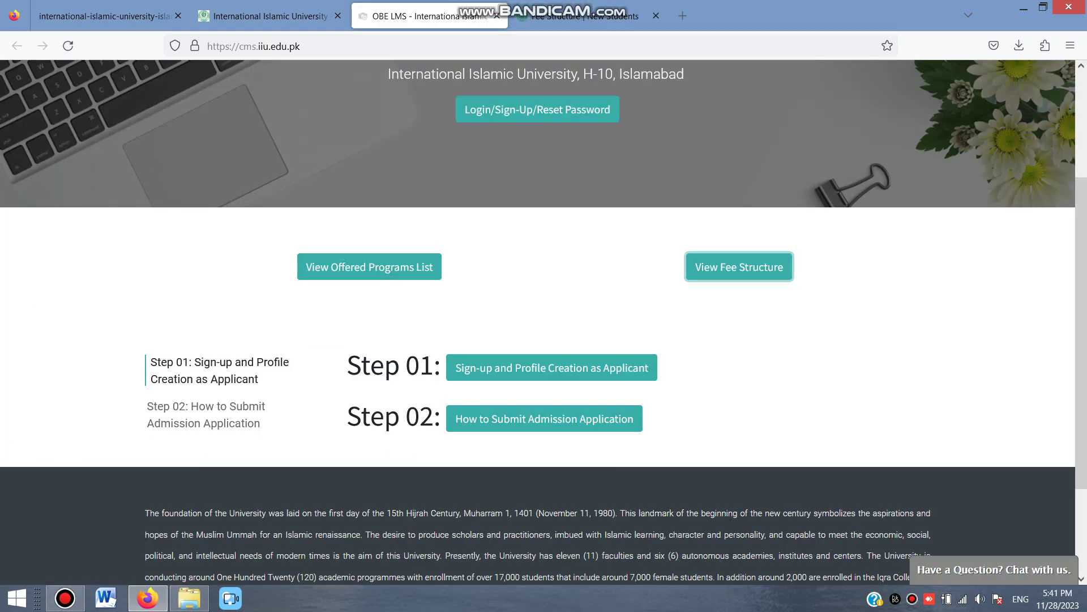
scroll(537, 272, up, 3)
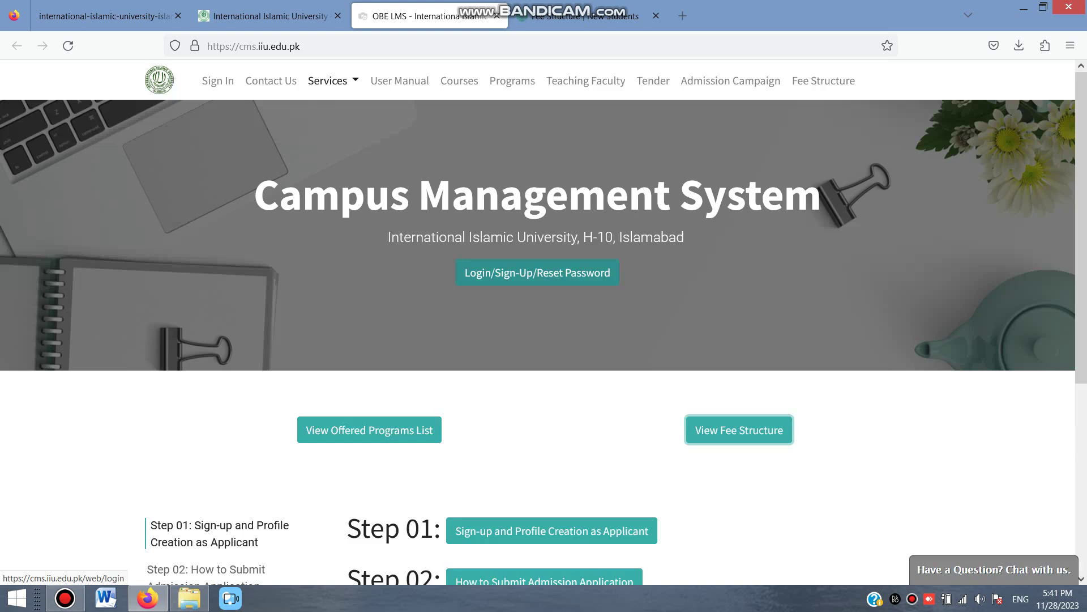
Create a new account as an Admission Applicant with the applicant's full name and a saved password.
click(538, 273)
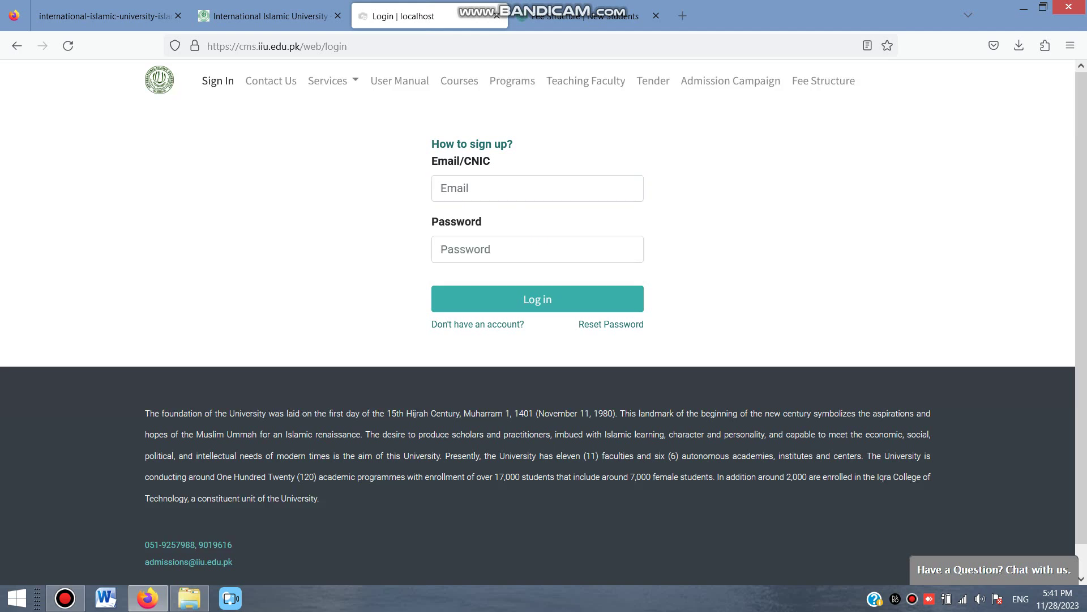
click(477, 324)
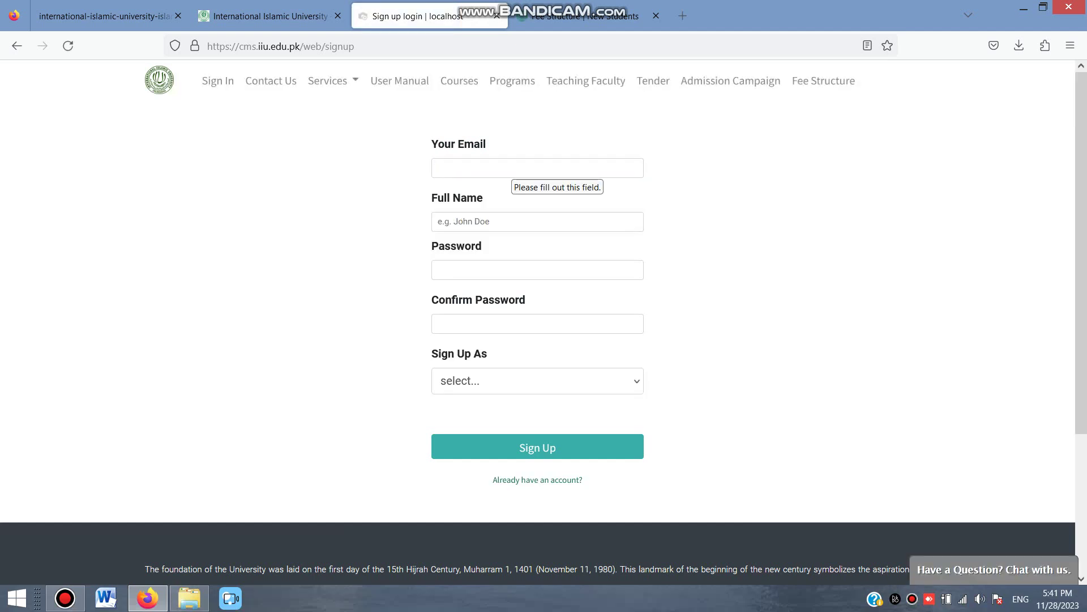
click(510, 222)
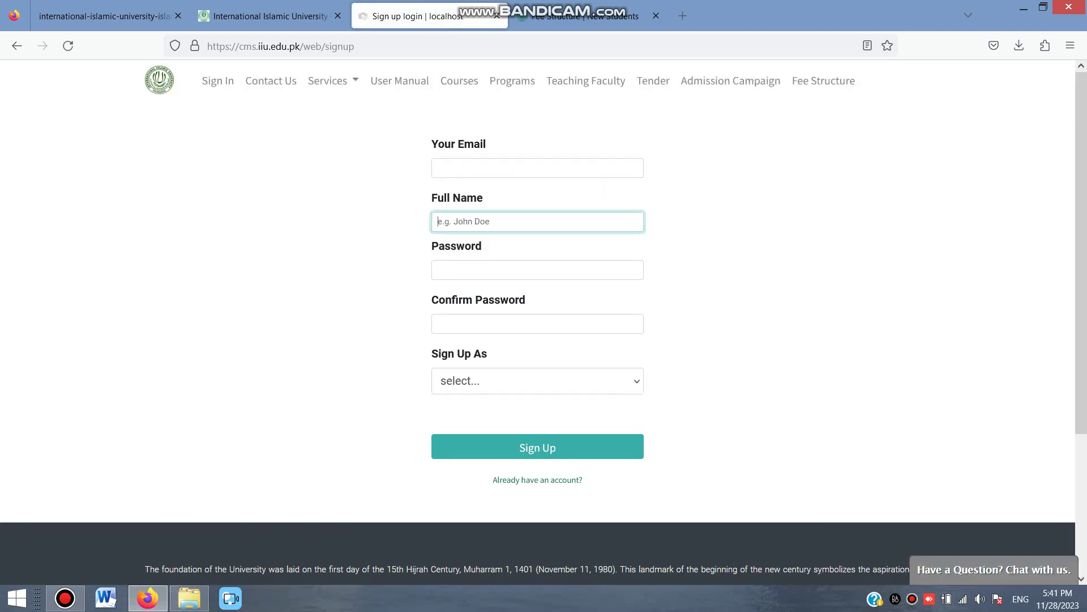
click(510, 269)
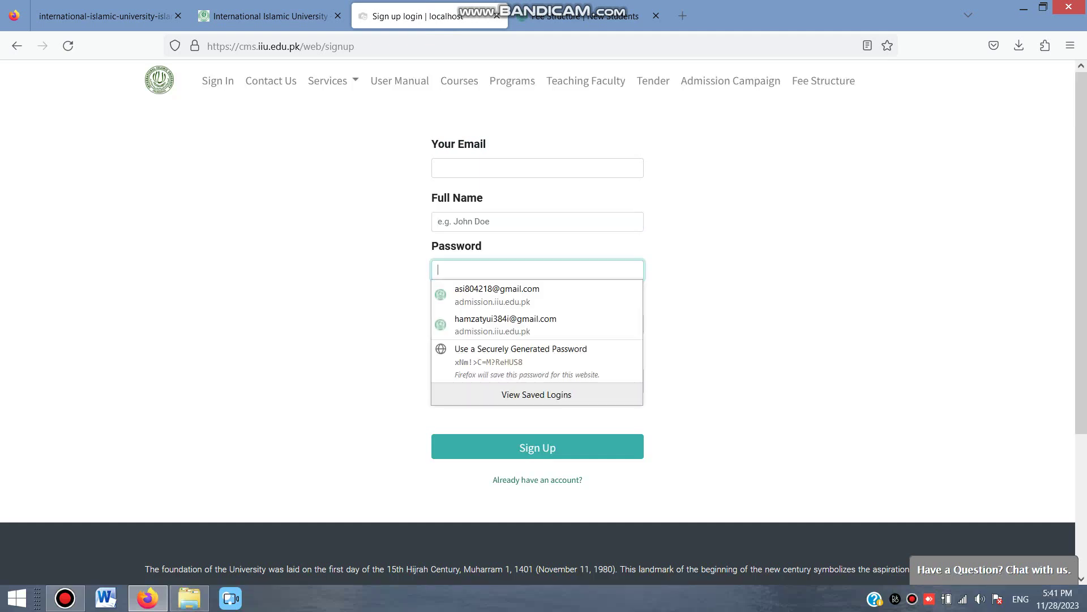
click(499, 321)
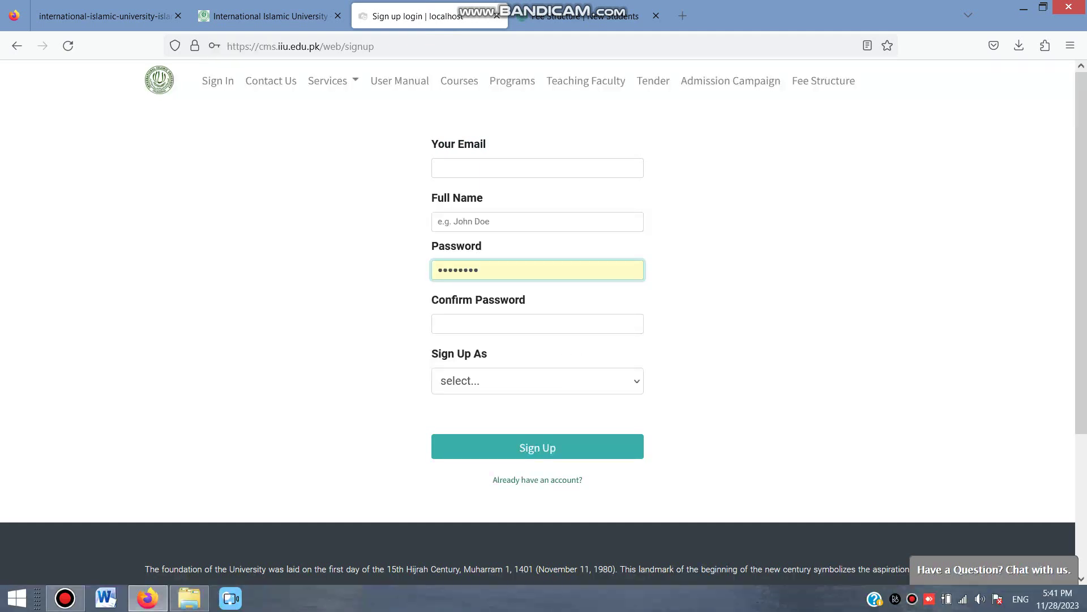
click(537, 381)
key(Down)
key(Down)
key(Up)
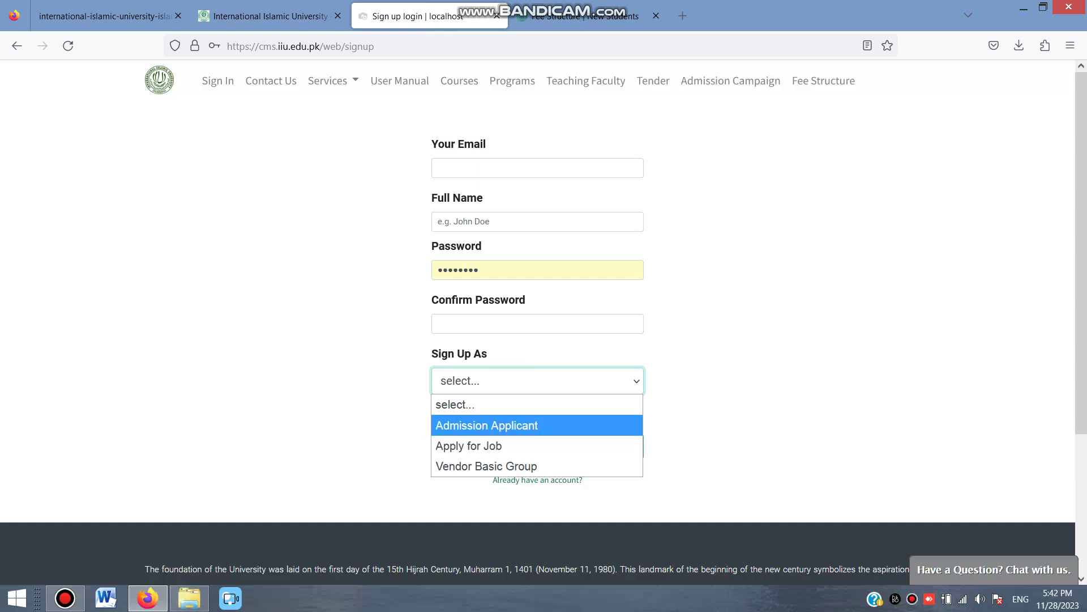
key(Return)
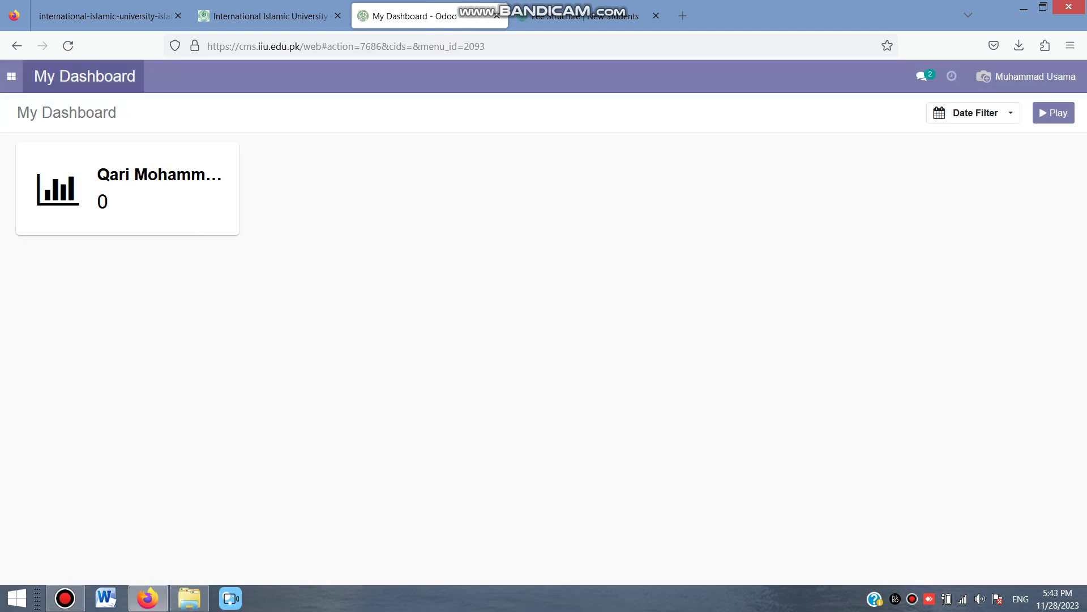
Open the Admissions app and scroll the new applicant form to the personal details.
click(11, 75)
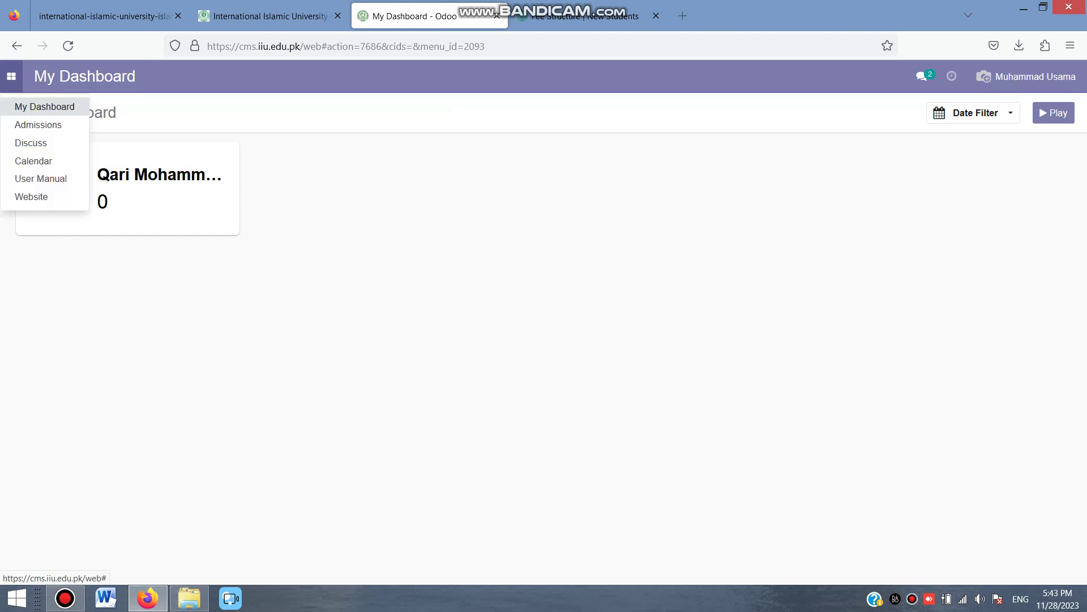
click(45, 106)
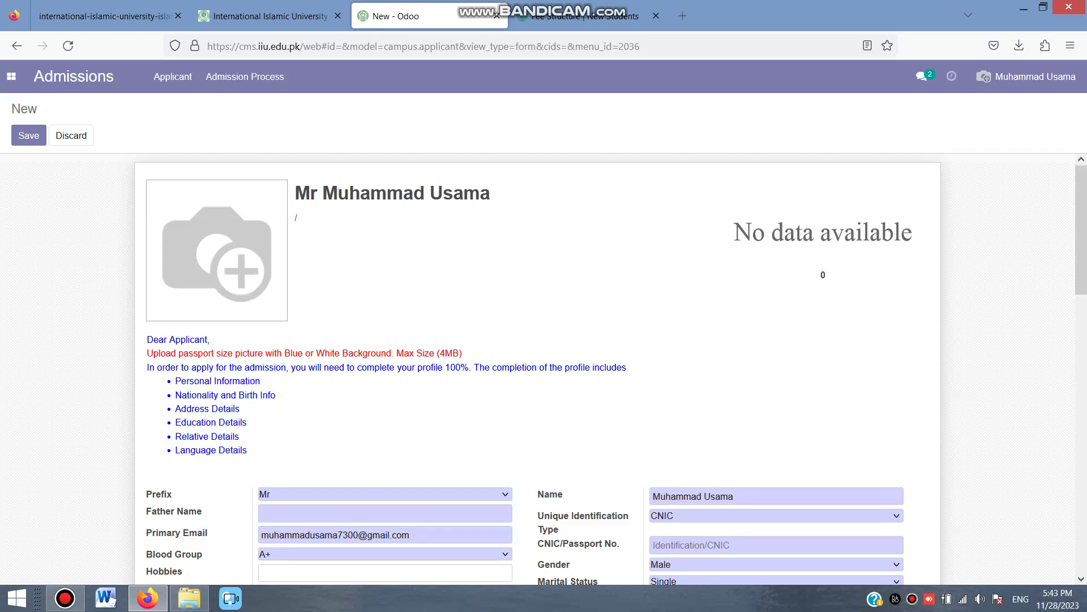
mouse_move(216, 249)
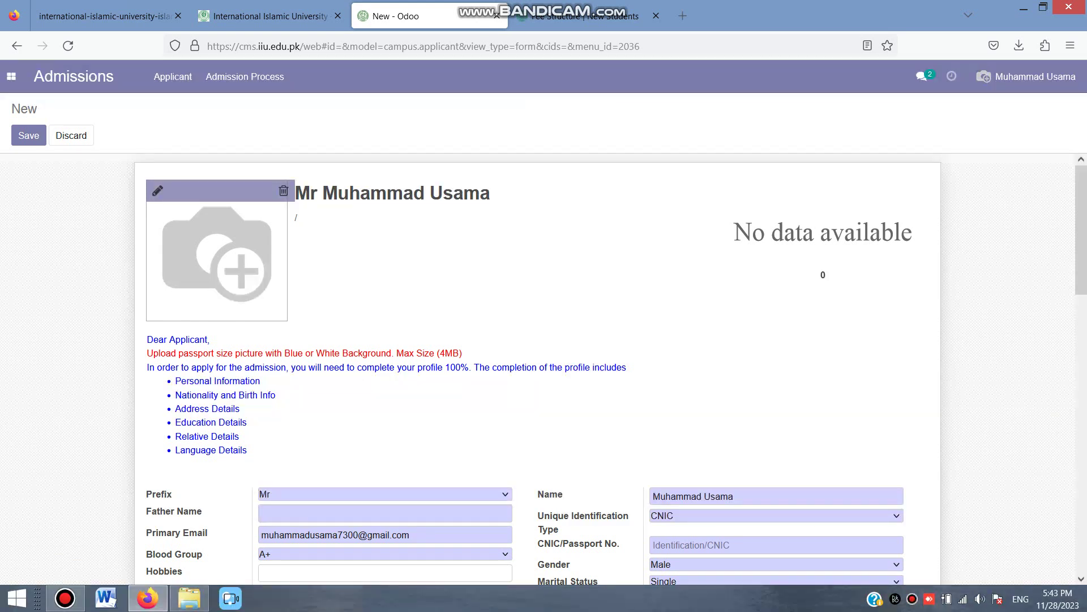
scroll(544, 368, down, 3)
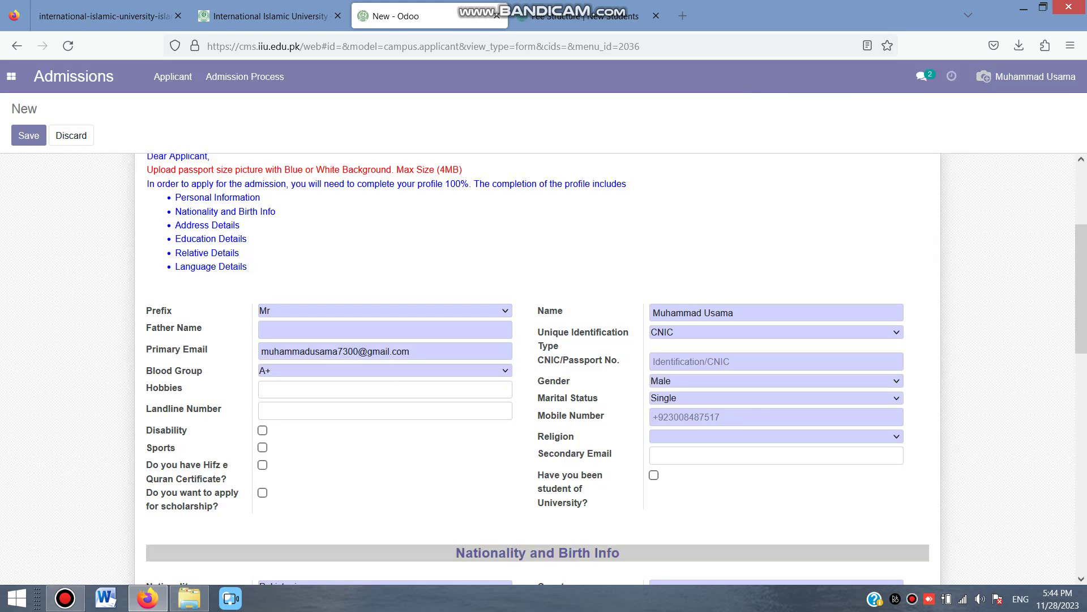
Leave Disability unchecked and tick interest in applying for scholarship.
click(263, 429)
click(266, 450)
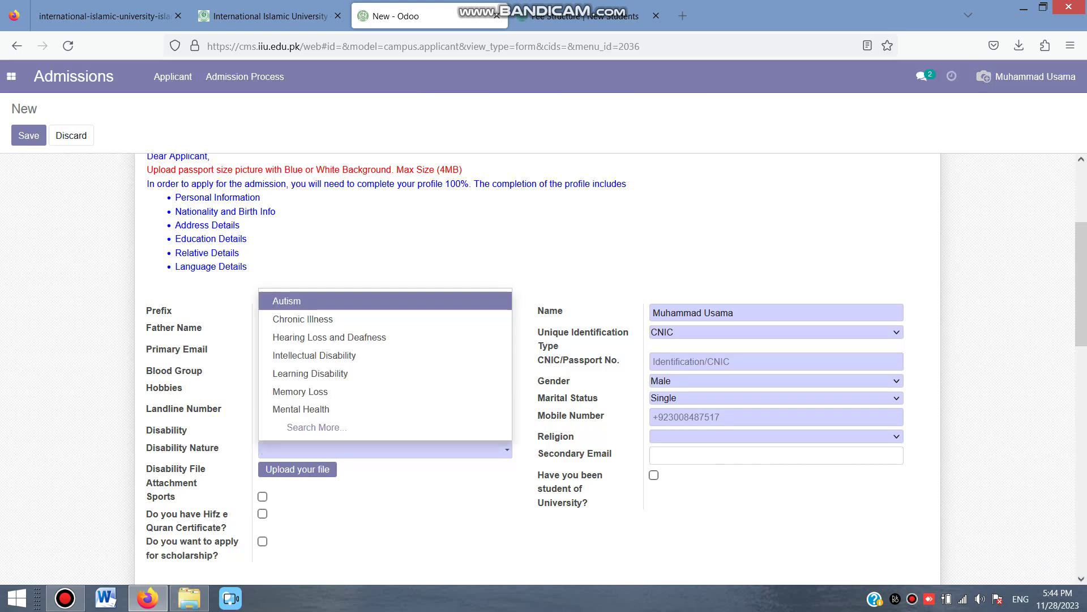
key(Escape)
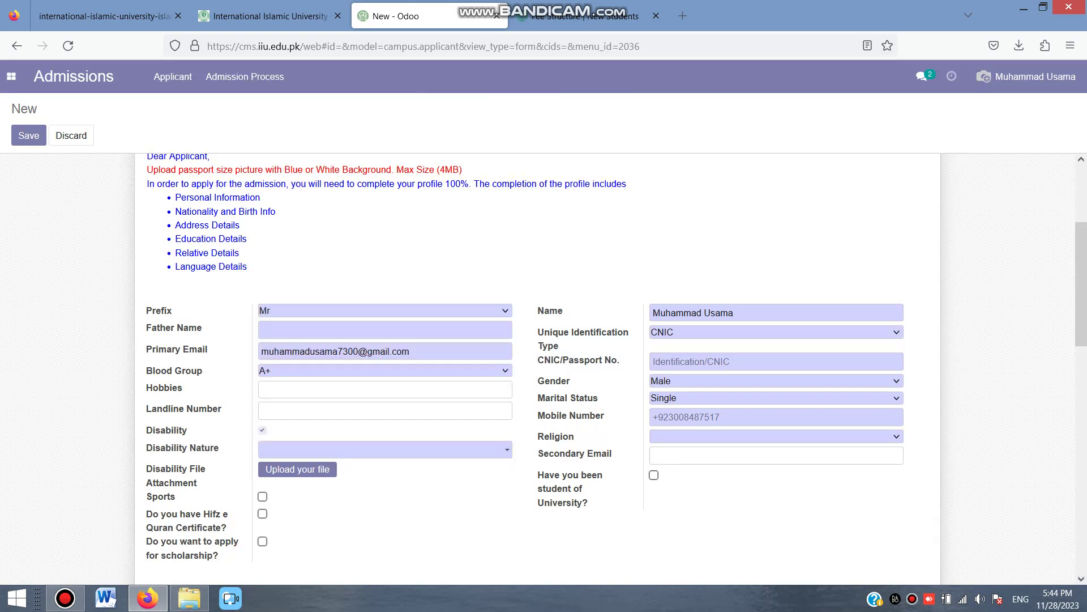
click(262, 430)
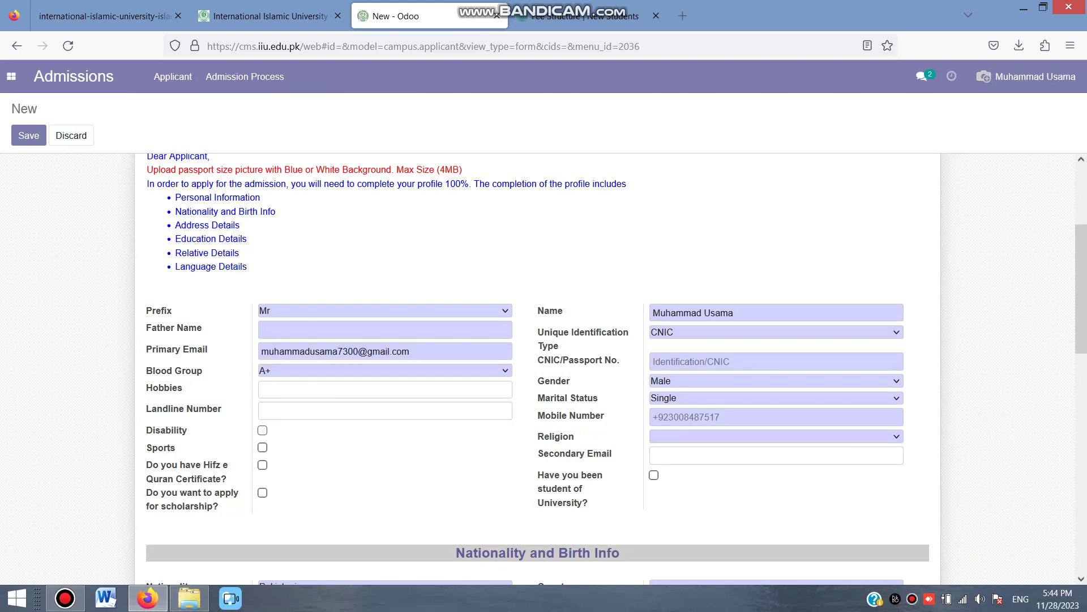
click(262, 492)
Set the applicant's religion to Islam.
scroll(538, 368, down, 2)
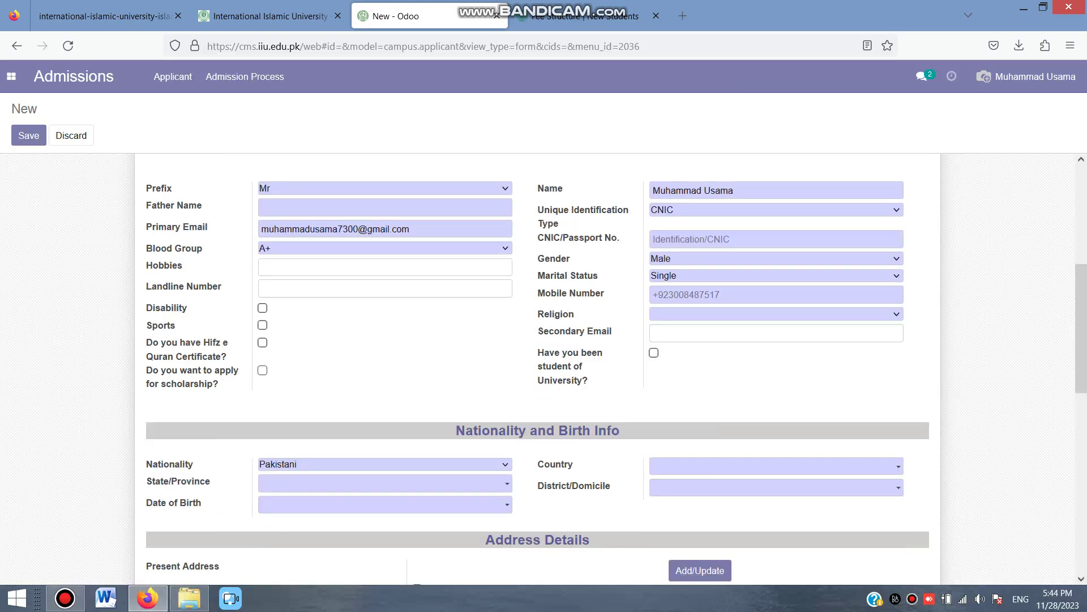
scroll(538, 369, down, 1)
click(776, 252)
key(Down)
key(Down)
key(Up)
key(Return)
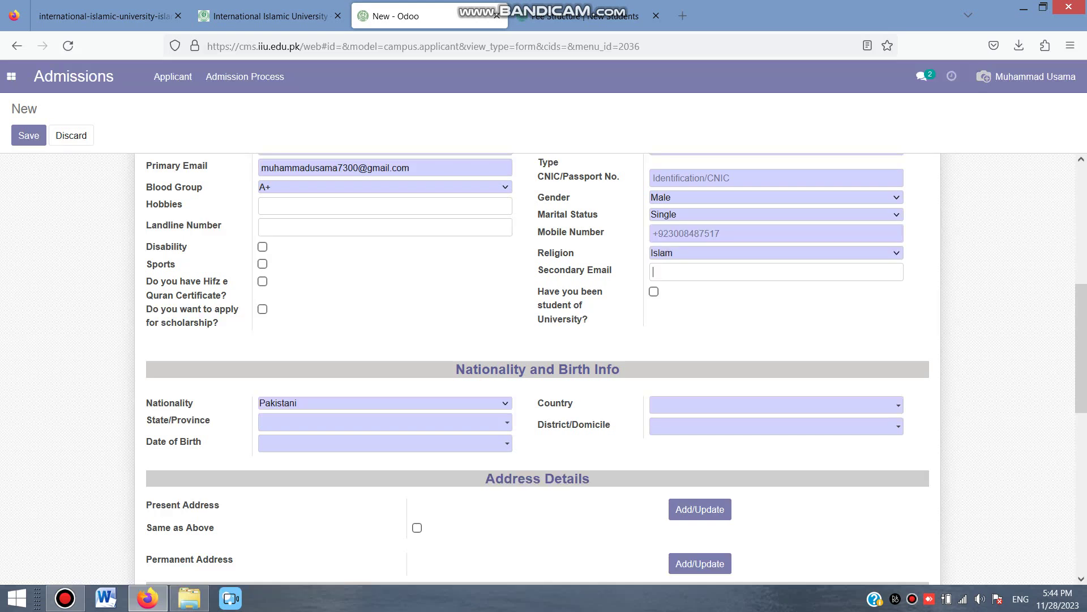
scroll(538, 368, down, 2)
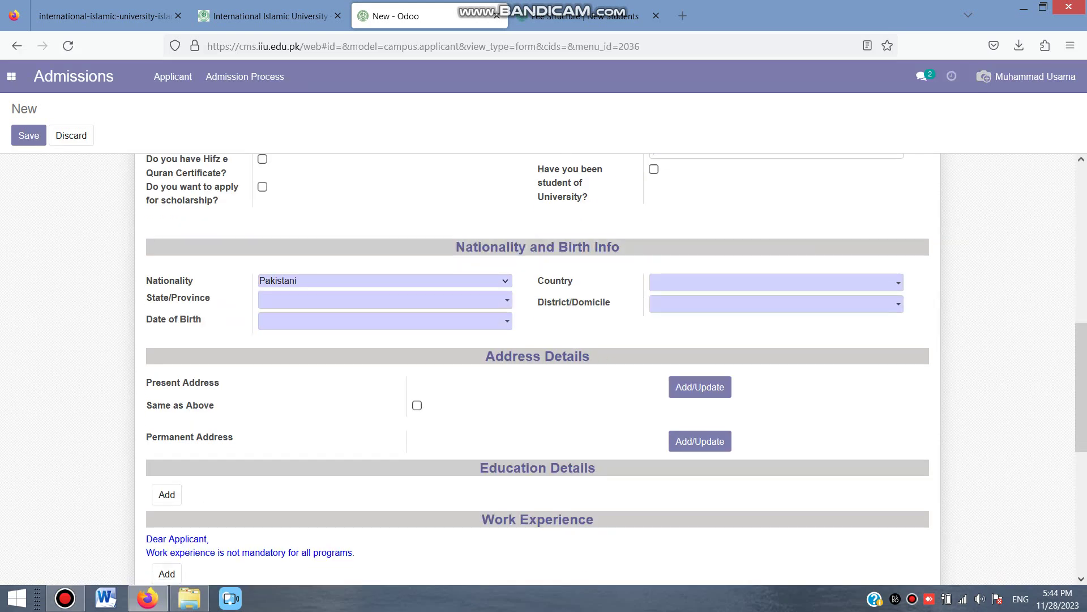
click(776, 282)
key(Down)
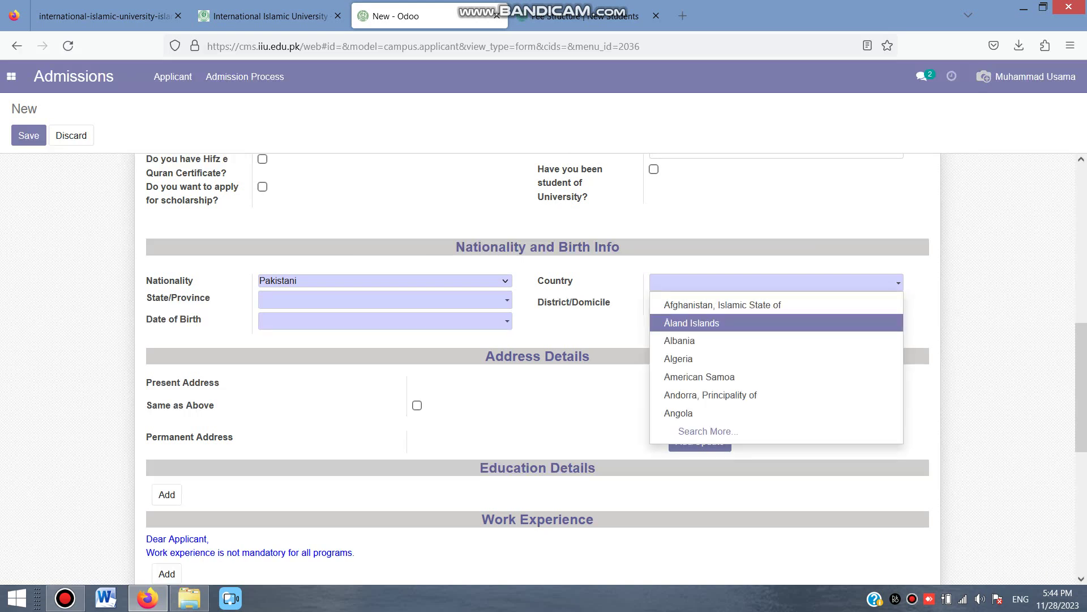
key(Escape)
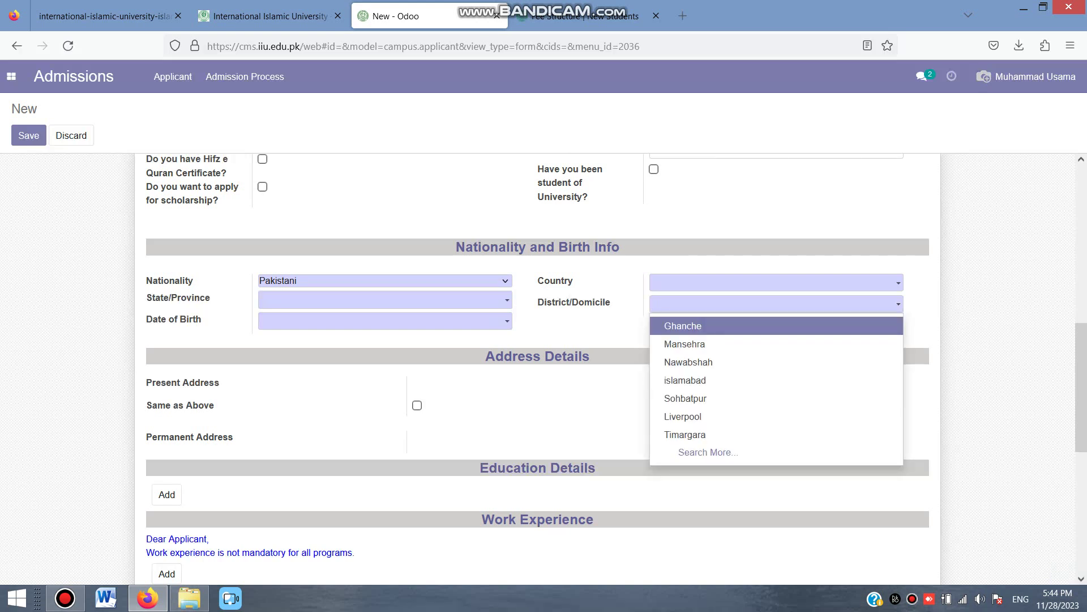
key(Escape)
click(385, 322)
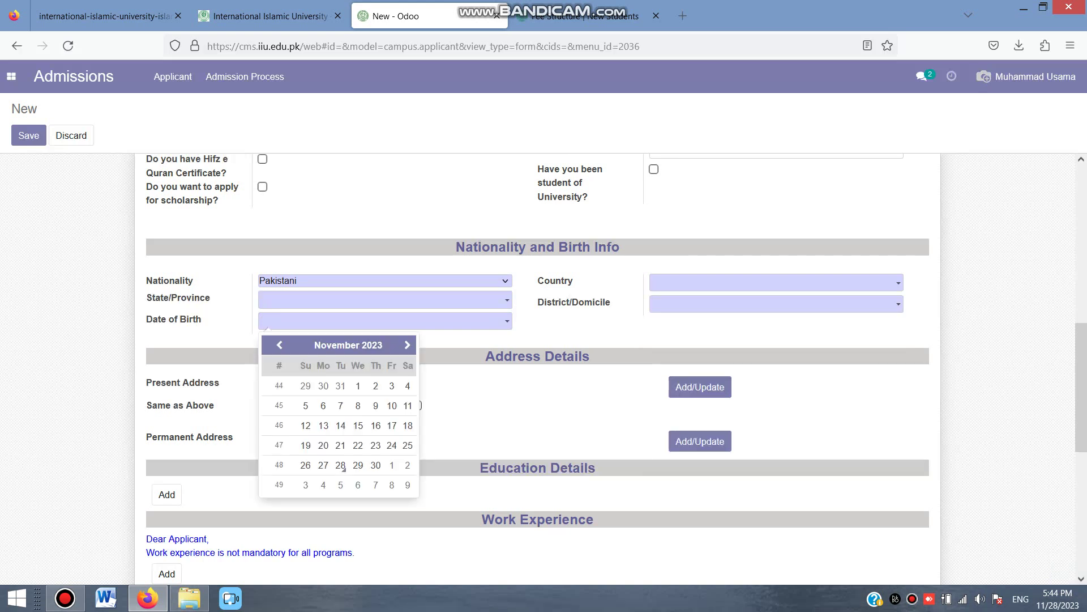
scroll(343, 469, down, 3)
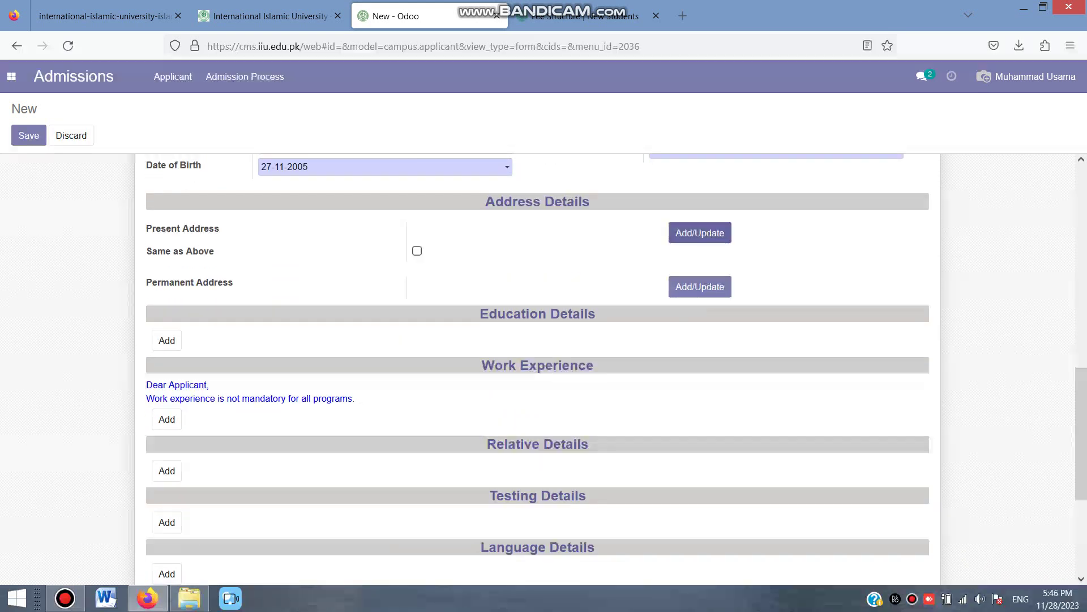
Save the applicant and close the present address dialog without entering an address.
click(700, 232)
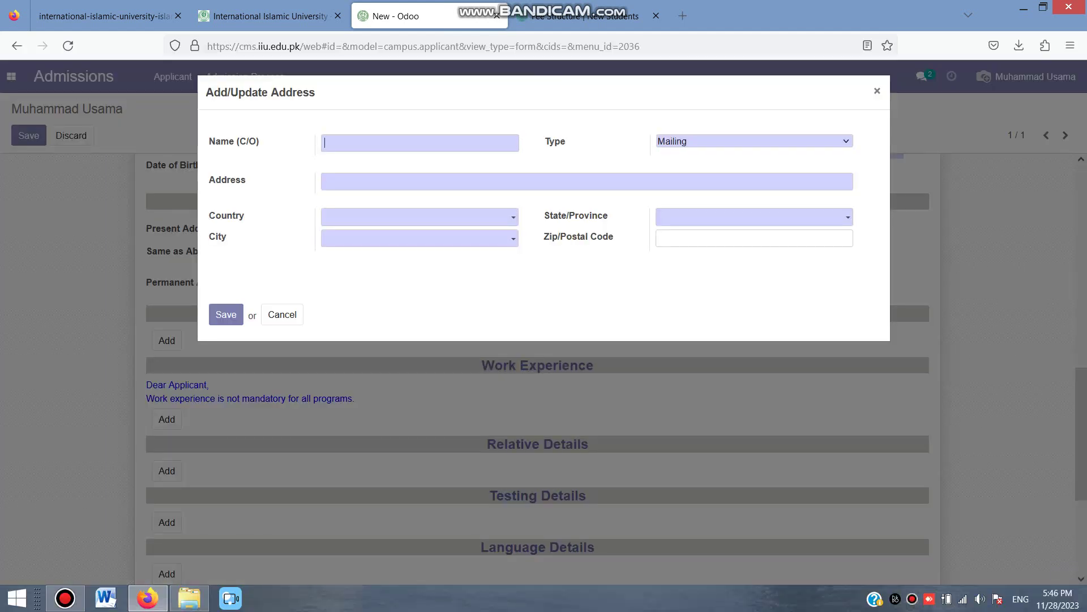
click(753, 141)
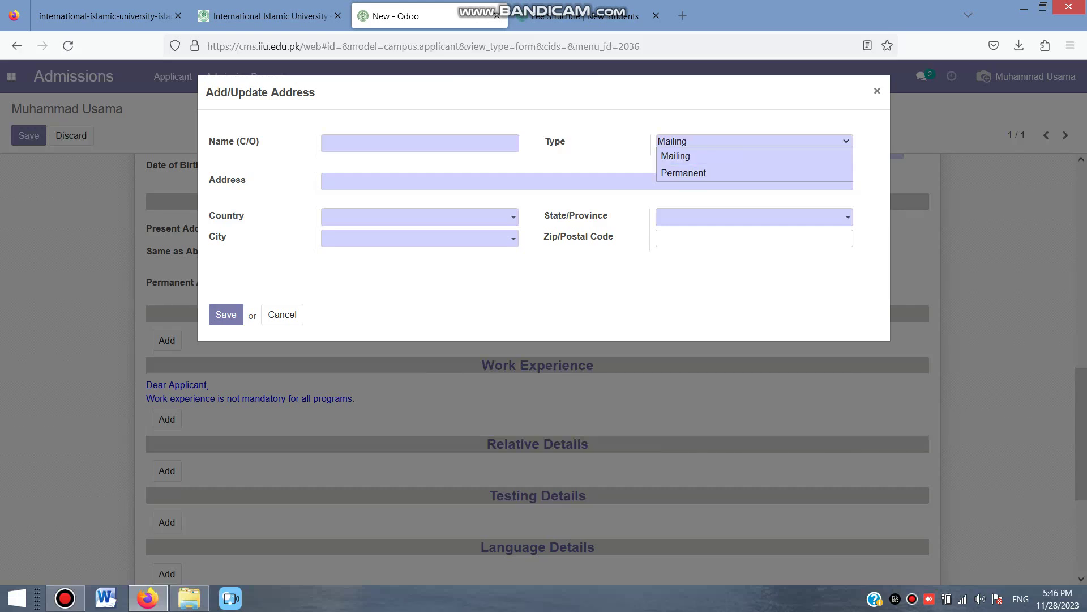
key(Escape)
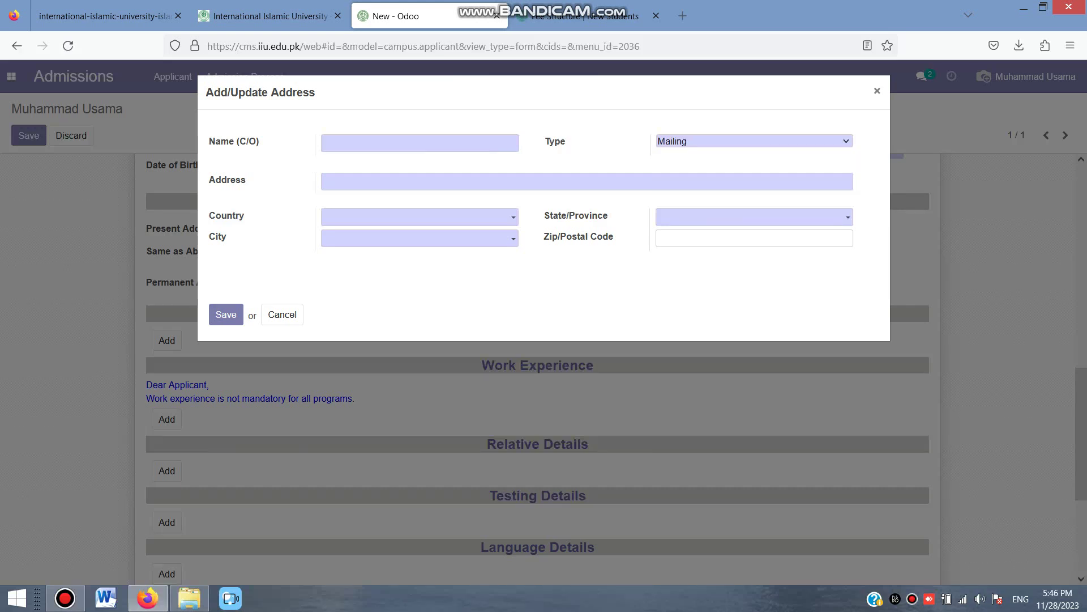
click(416, 217)
key(Tab)
click(417, 238)
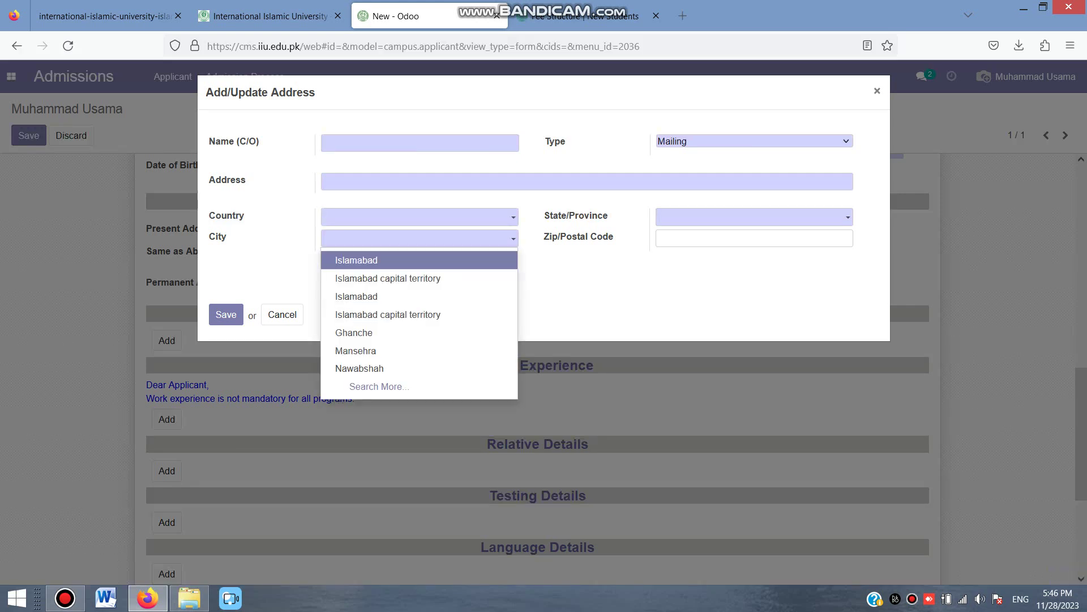
key(Tab)
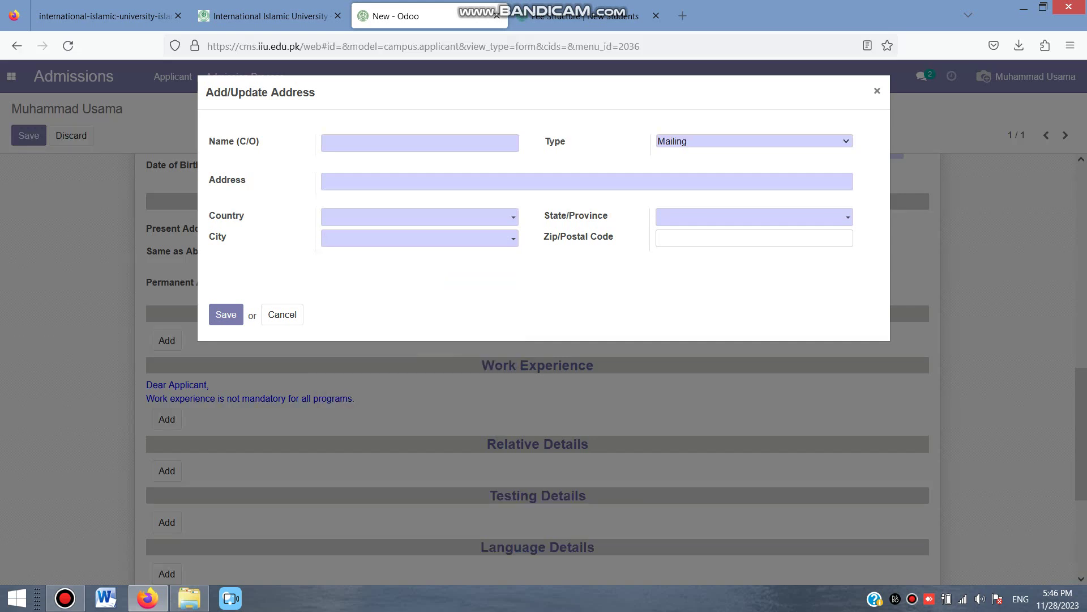
click(877, 91)
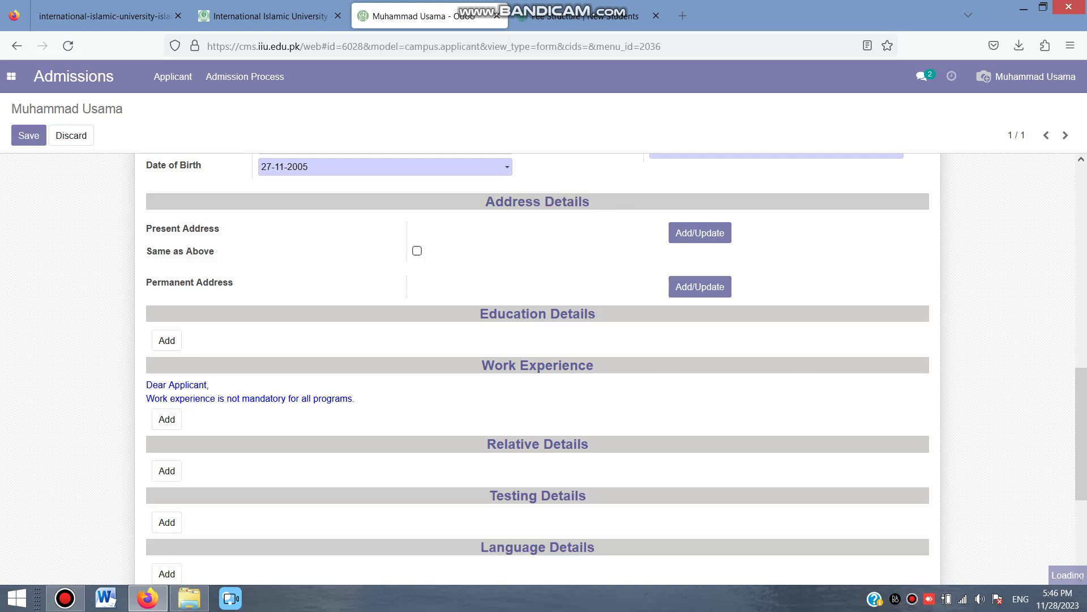
Start a new education record under Education Details.
scroll(537, 368, down, 2)
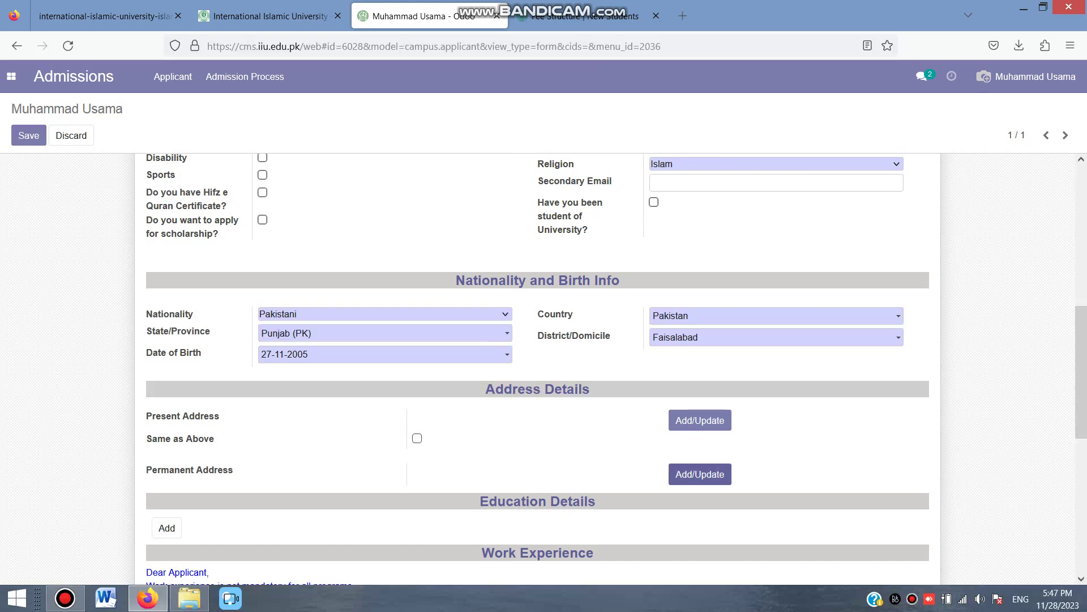
scroll(538, 368, down, 3)
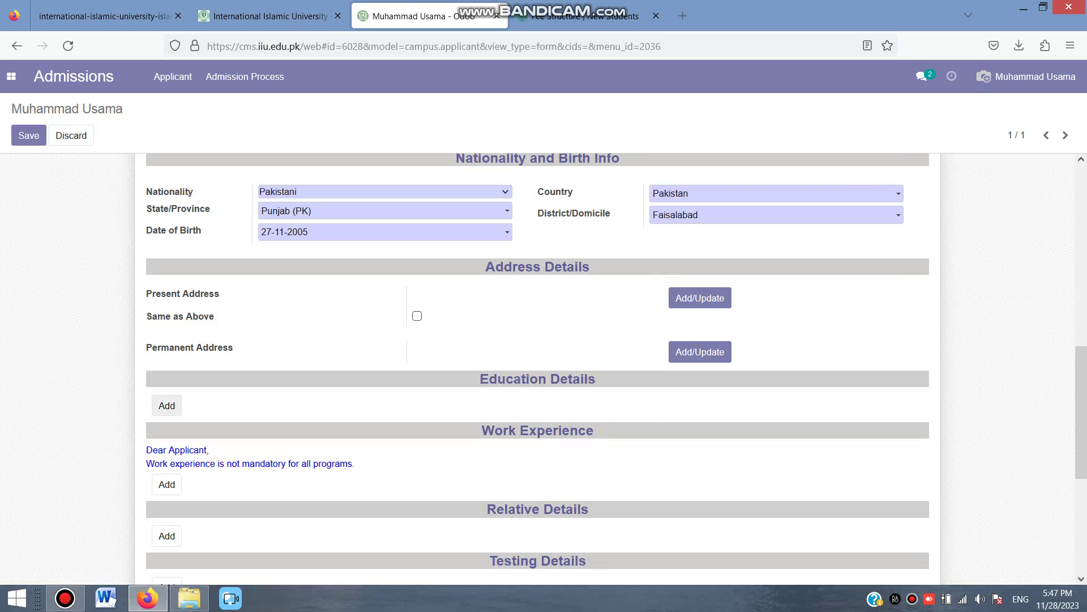
click(167, 405)
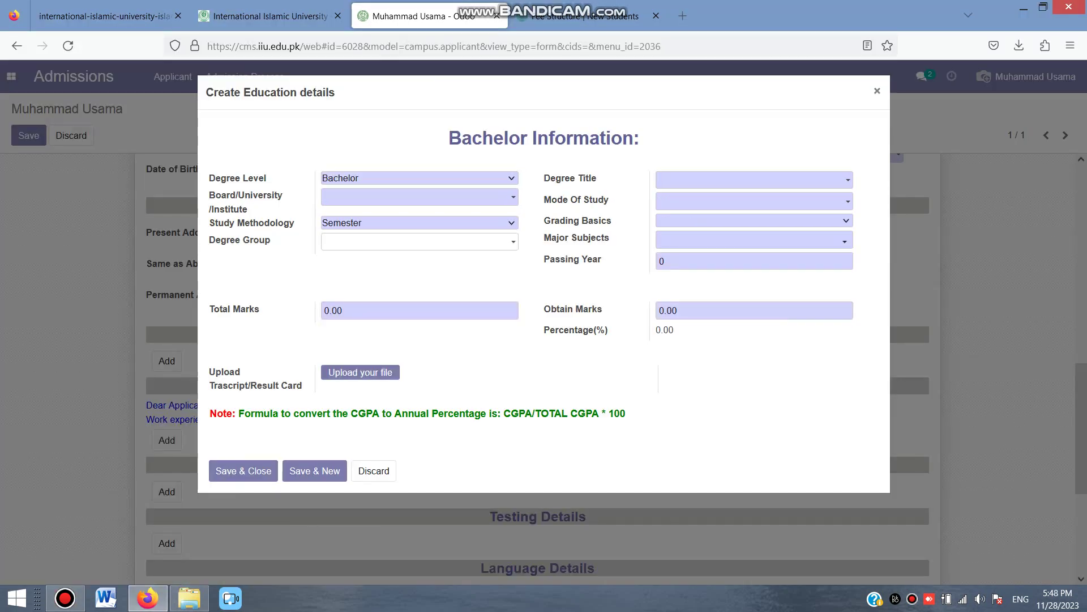
Set the education record's degree level to SSC/O-level and degree title to Matric.
key(alt+Down)
key(Down)
key(Down)
key(Down)
key(Down)
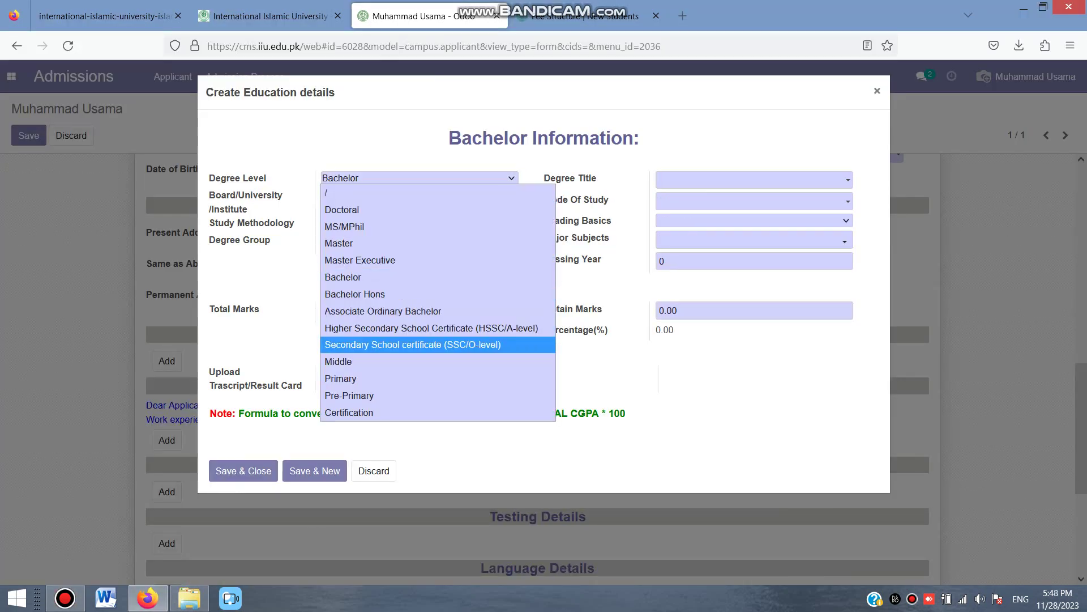
key(Return)
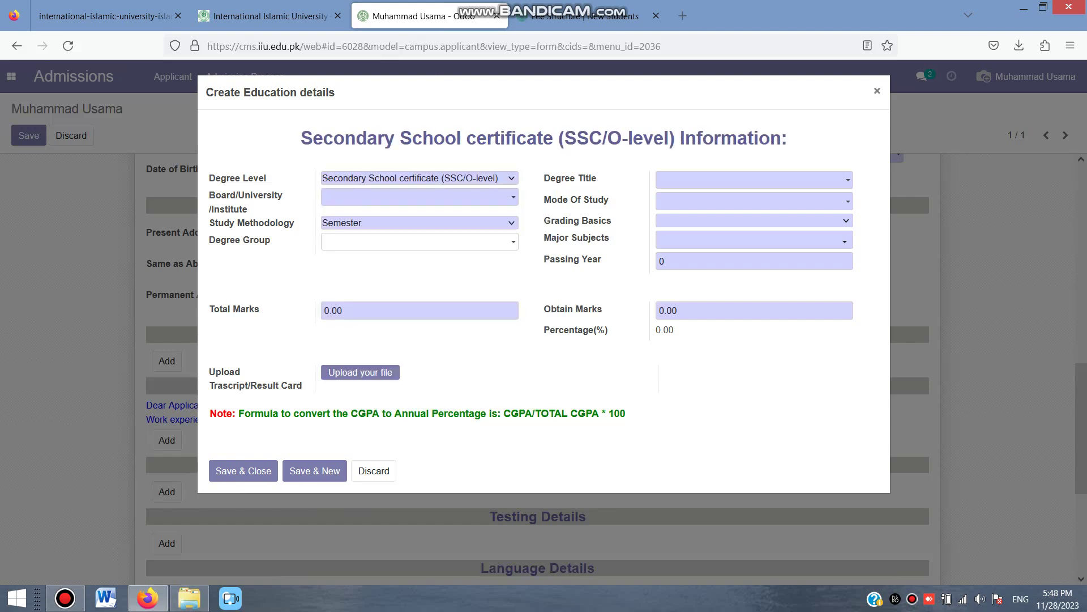
key(alt+Down)
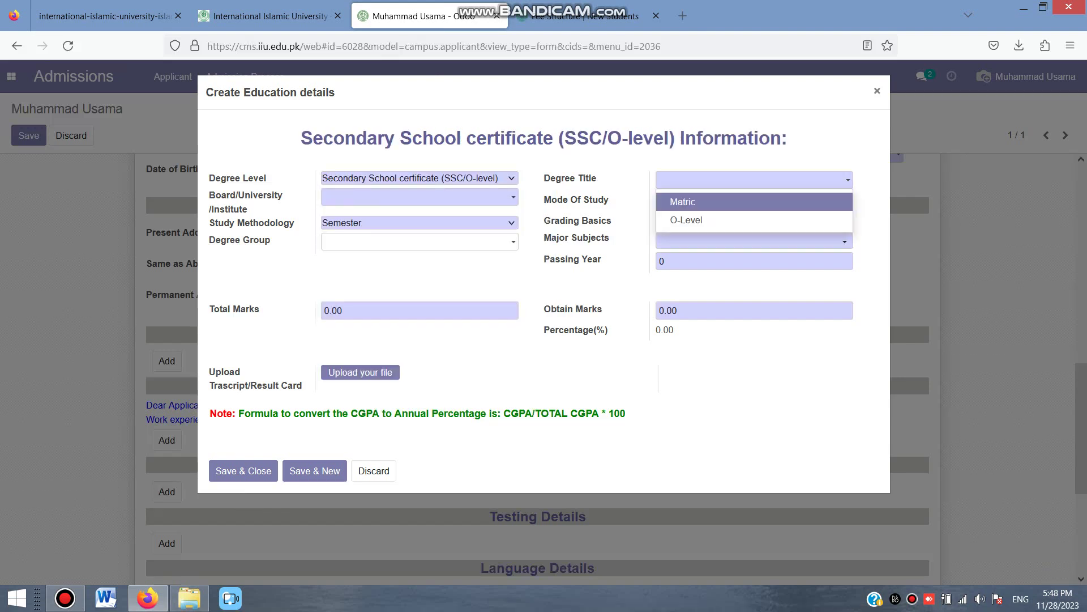
key(Down)
key(Up)
key(Return)
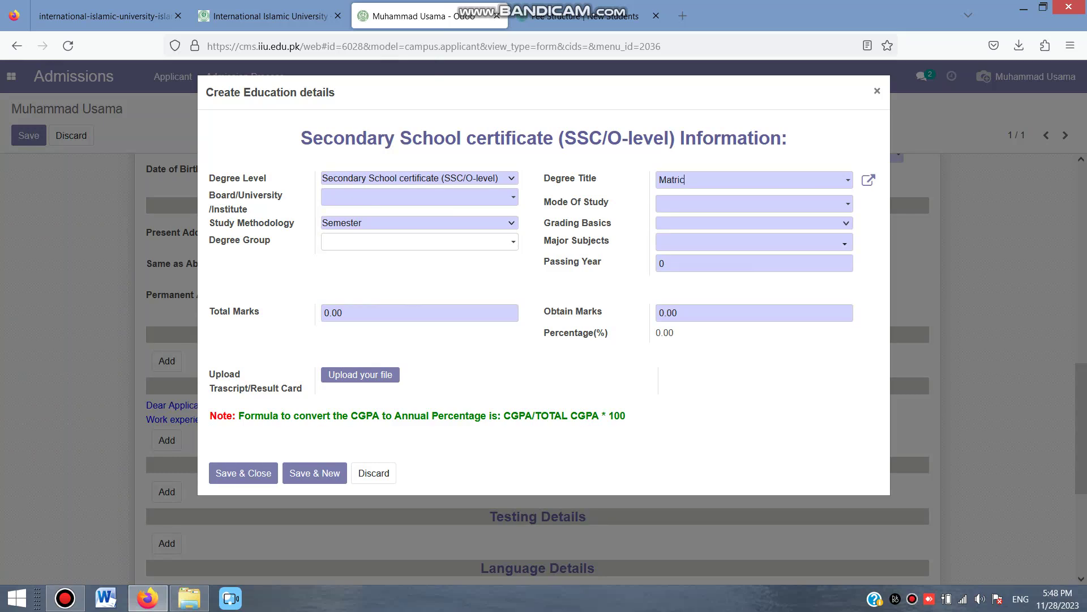
Set the Matric record's mode of study to Regular and group to Science.
click(419, 197)
key(Escape)
click(754, 203)
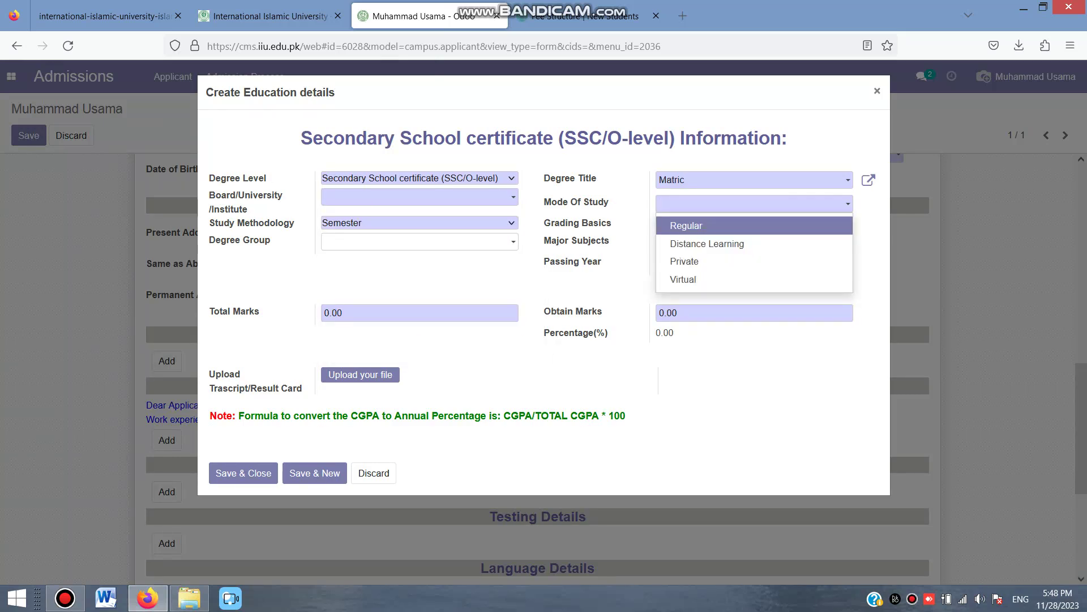
key(Down)
key(Down)
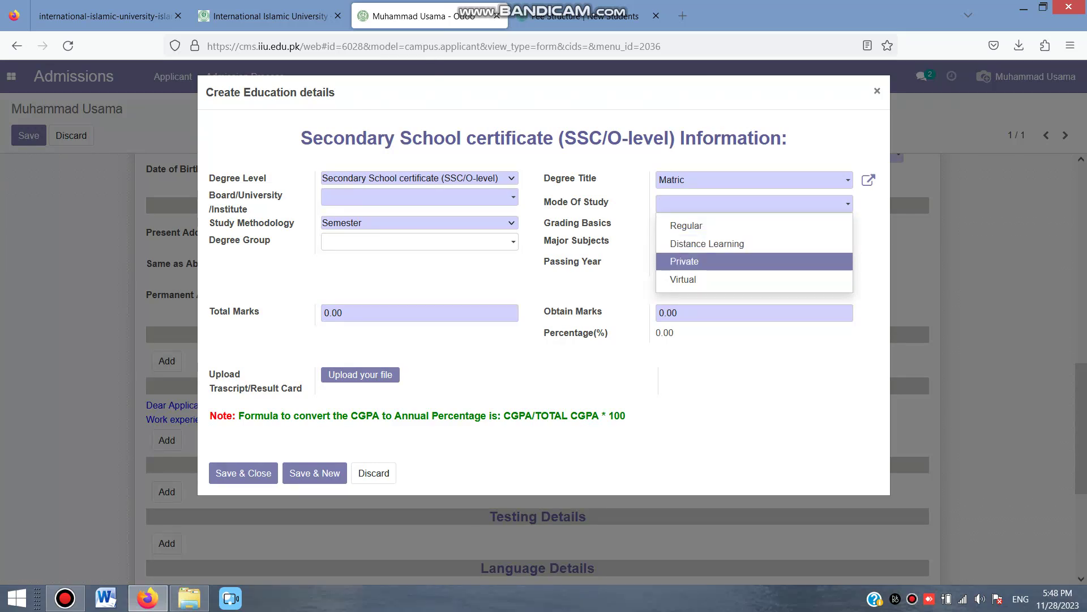
key(Down)
key(Down)
key(Return)
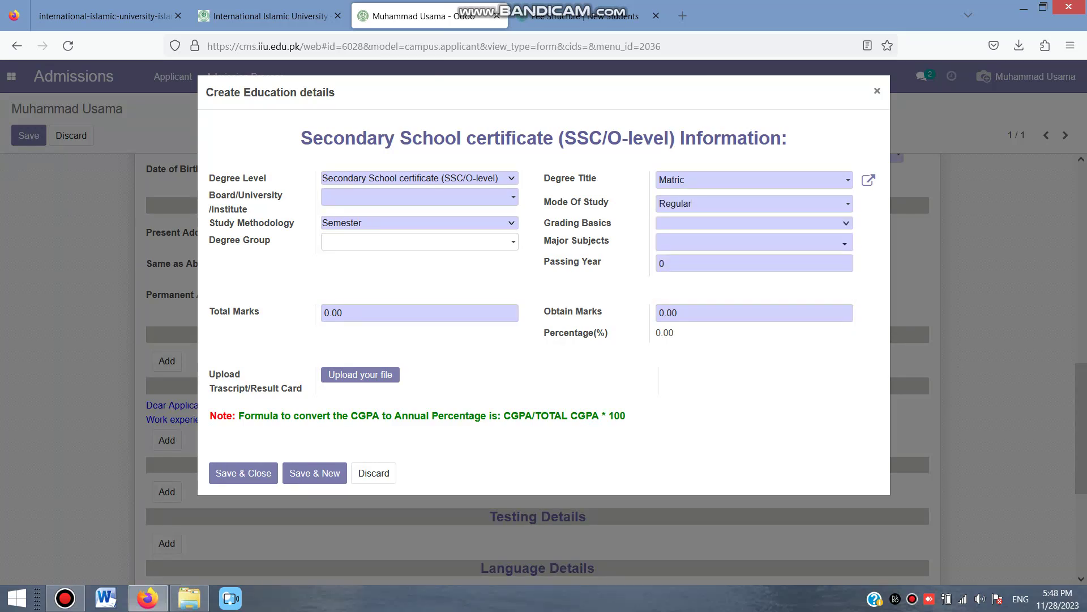
key(Down)
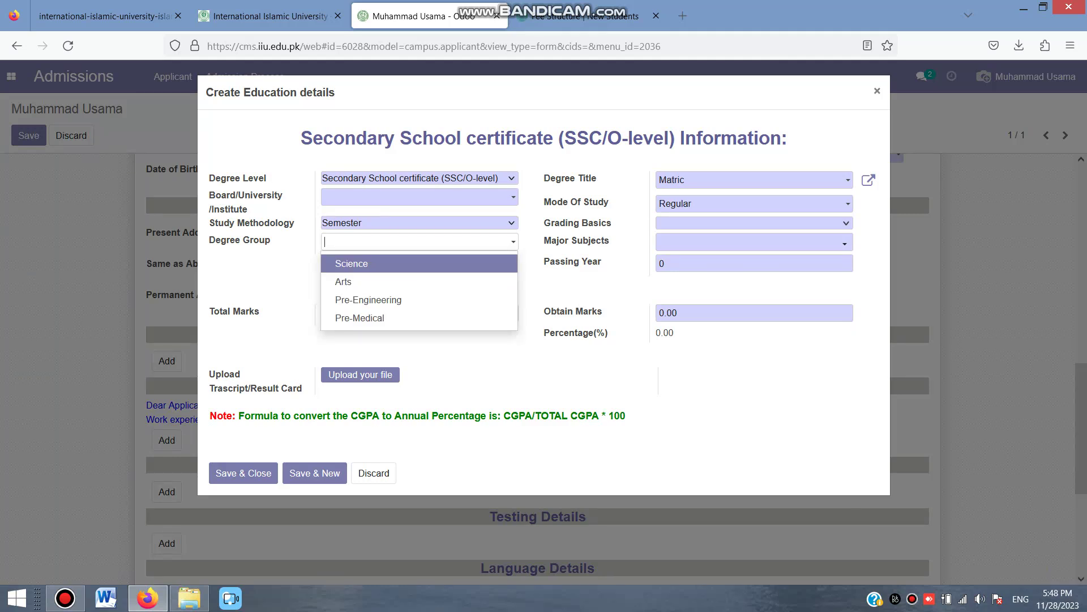
key(Down)
key(Up)
key(Return)
click(748, 243)
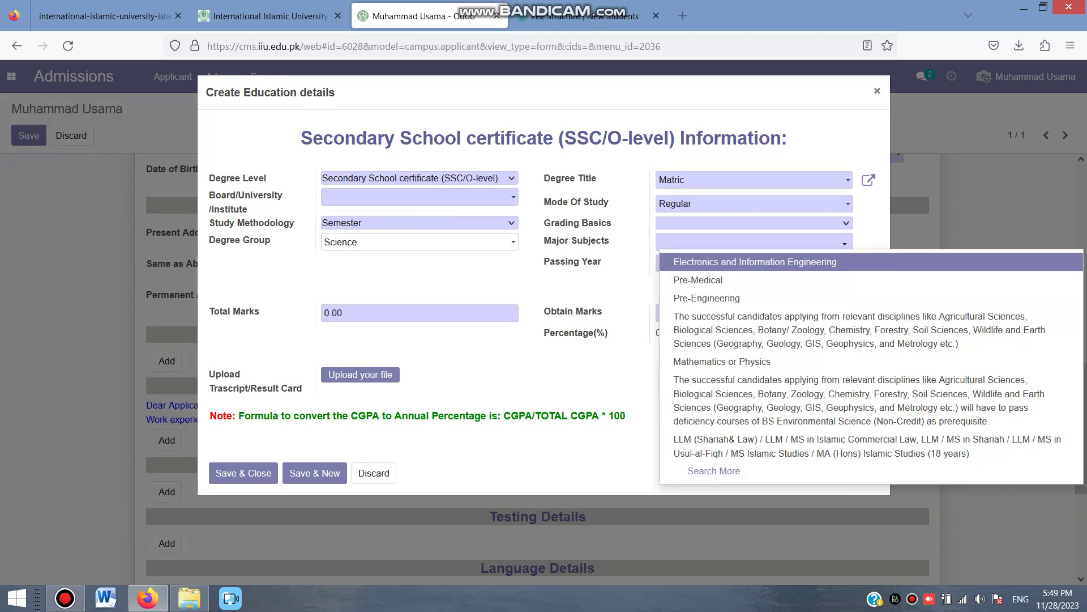
key(Escape)
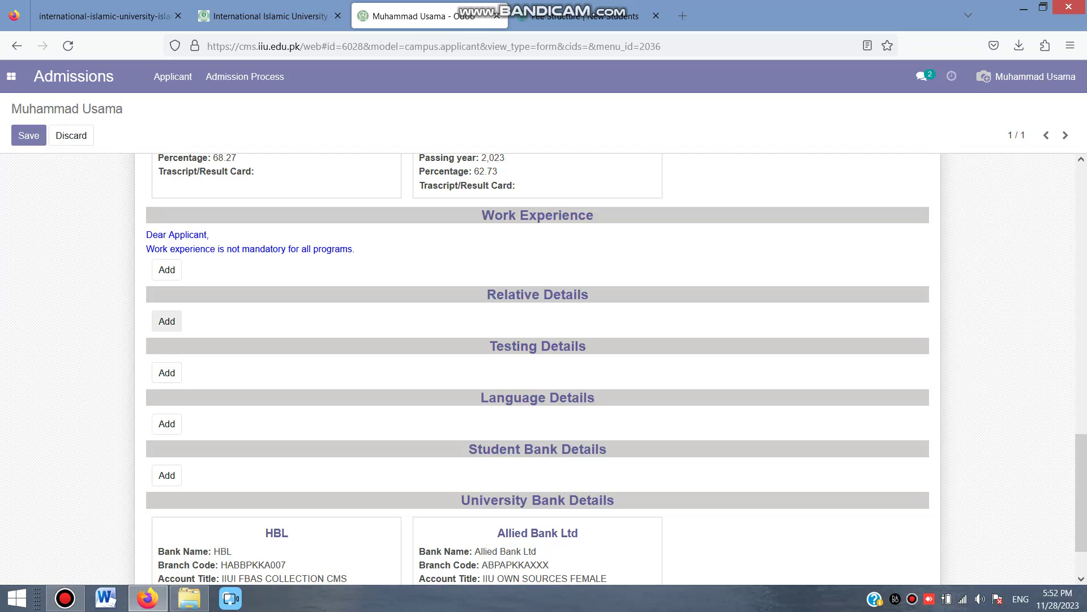
click(166, 322)
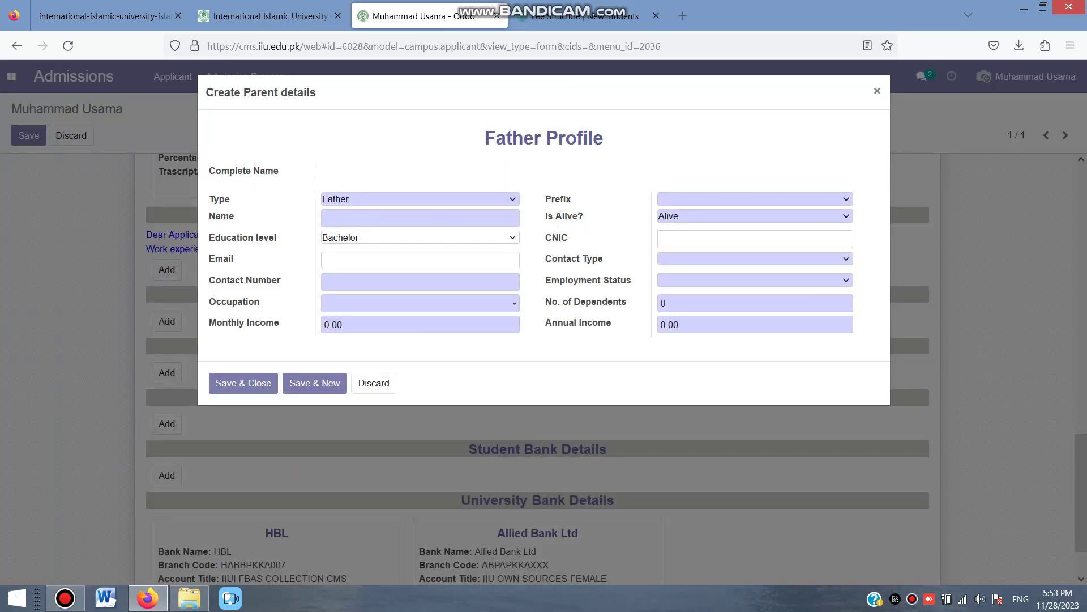
Set the parent as Father with prefix Mr and status Alive.
key(alt+Down)
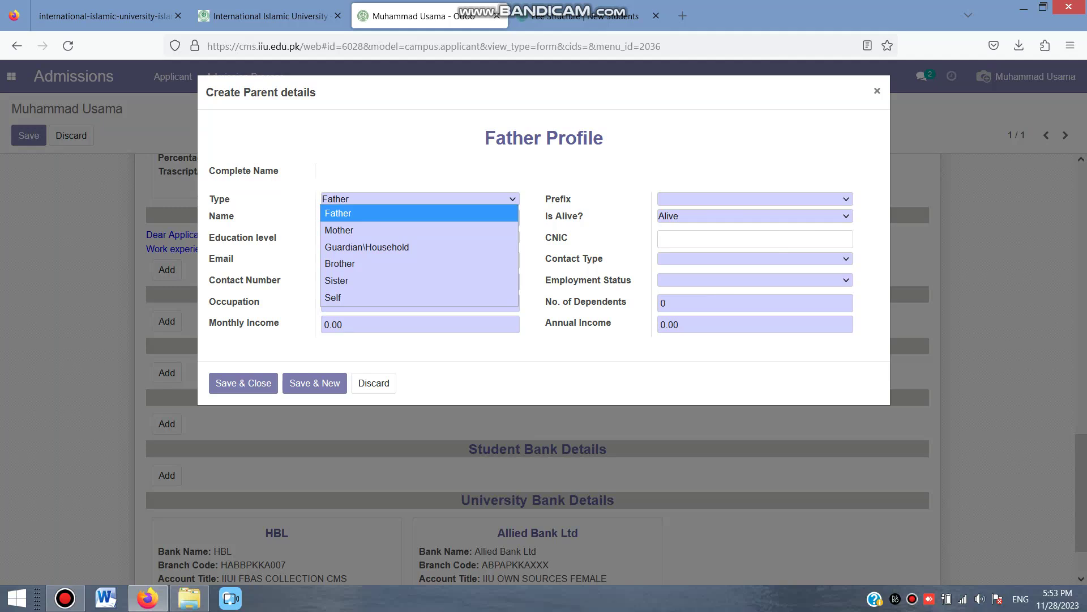
key(Return)
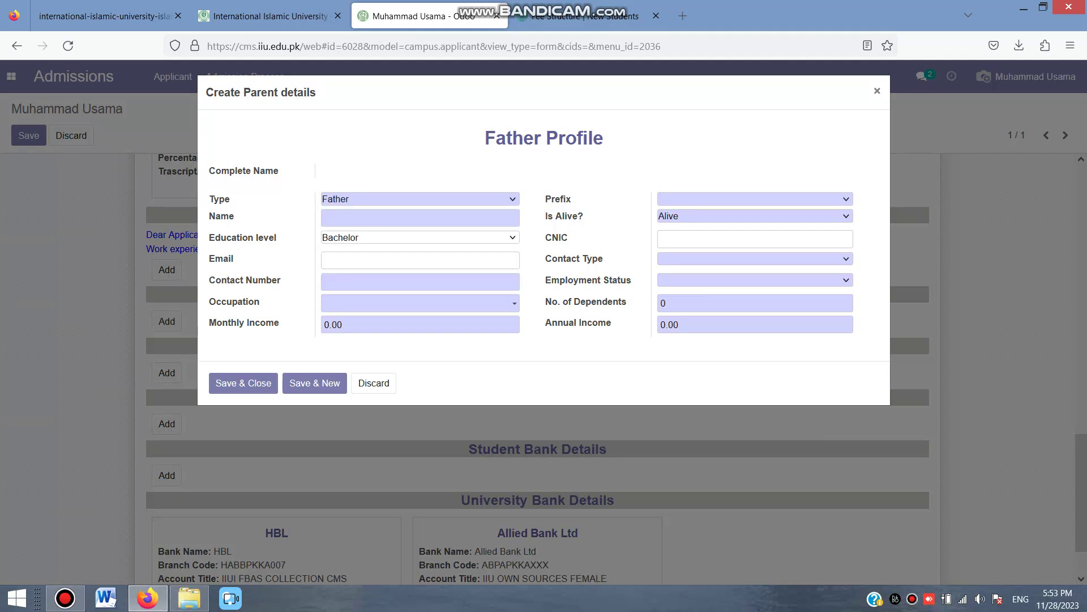
key(Tab)
key(alt+Down)
key(Down)
key(Return)
key(Tab)
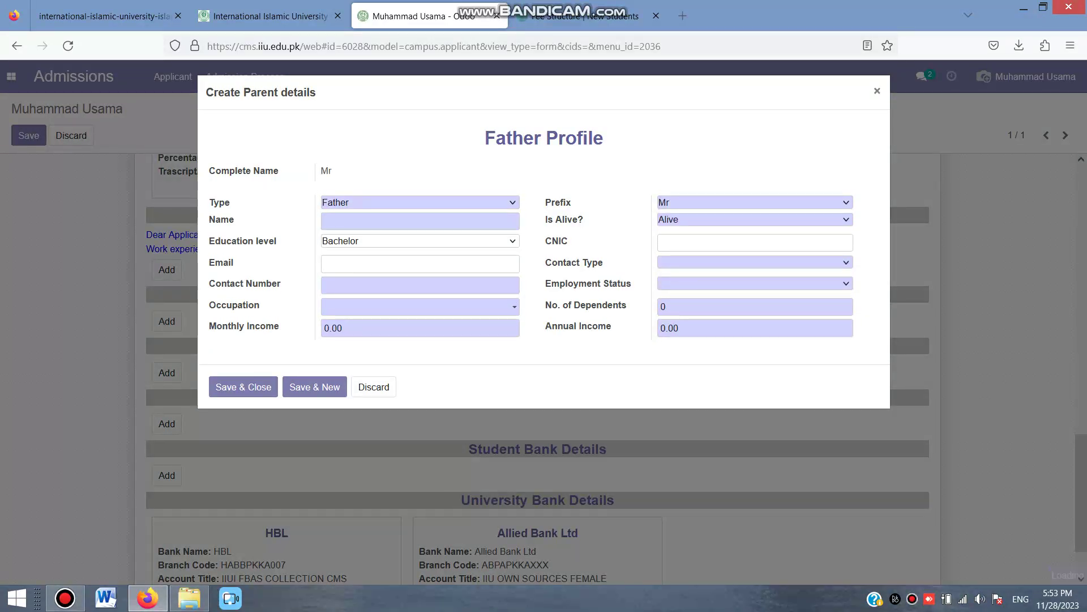
key(alt+Down)
key(Return)
Set the father's education level, contact type Mobile and employment status Employed.
key(alt+Down)
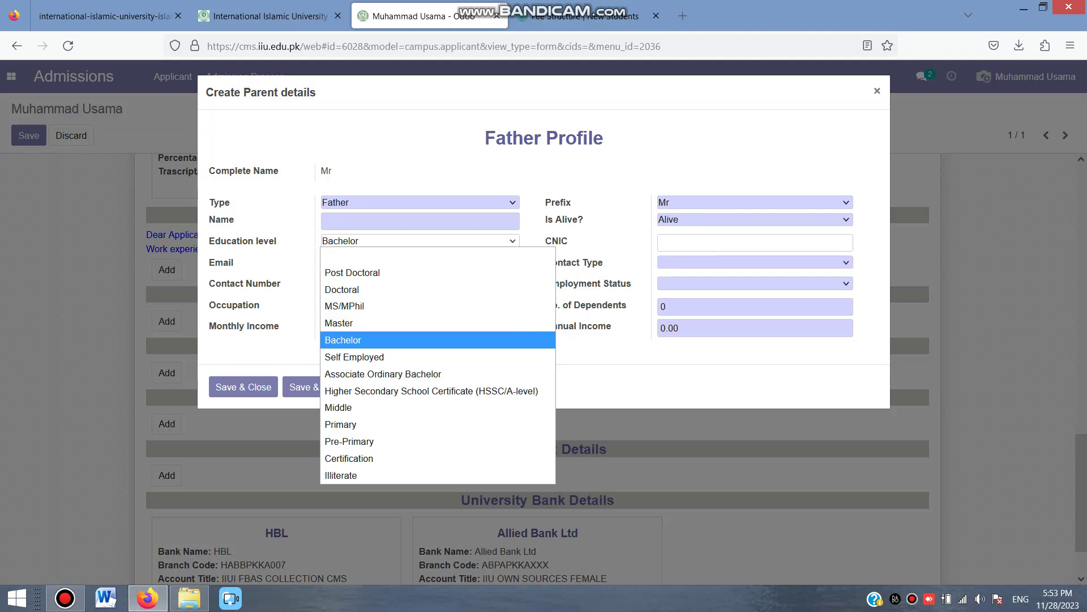
key(Return)
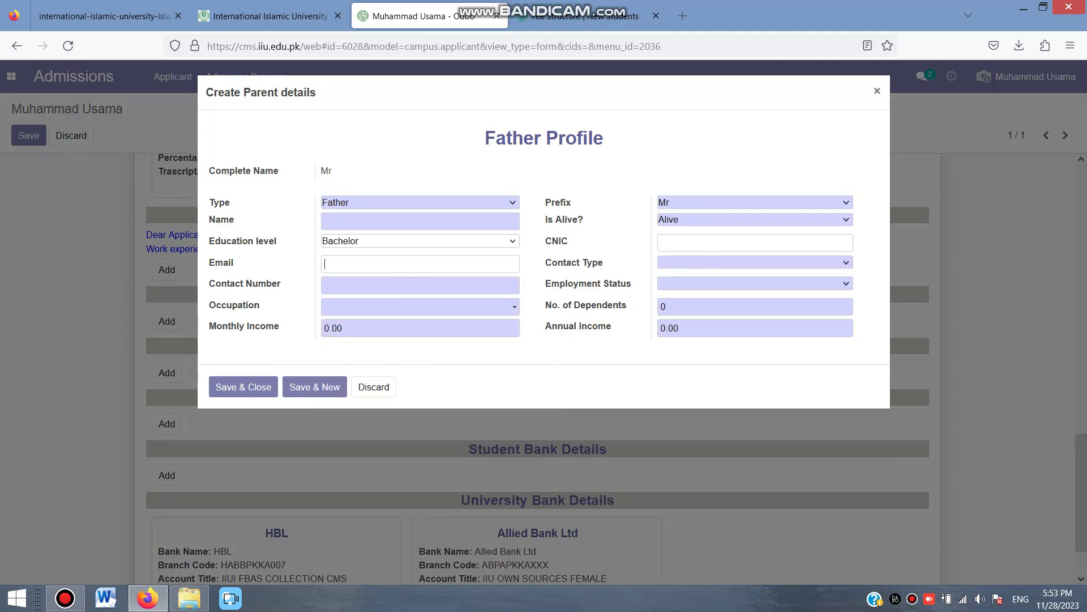
key(alt+Down)
key(Down)
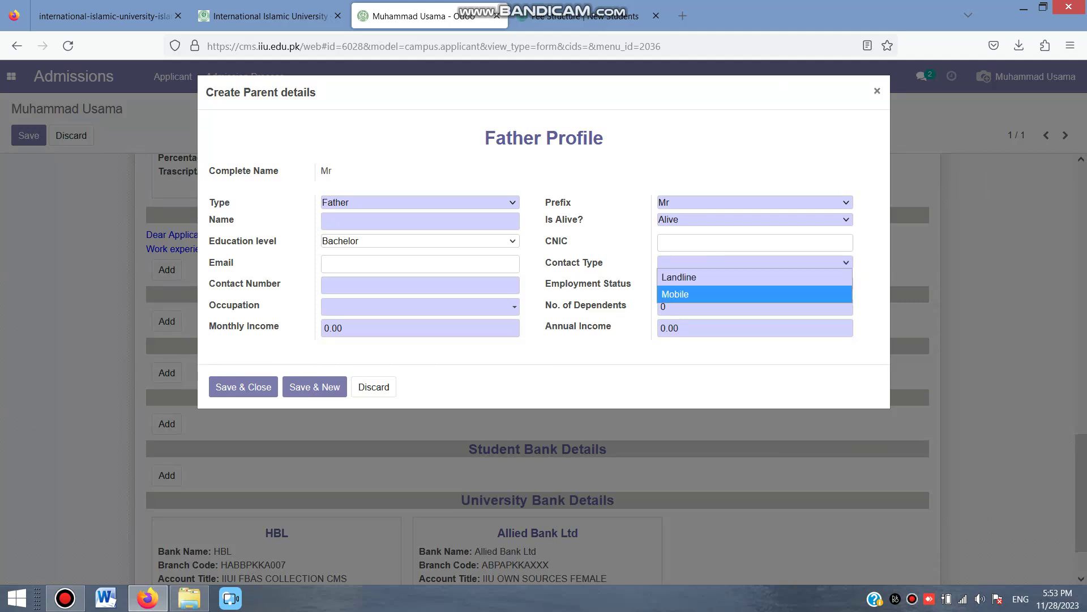
key(Return)
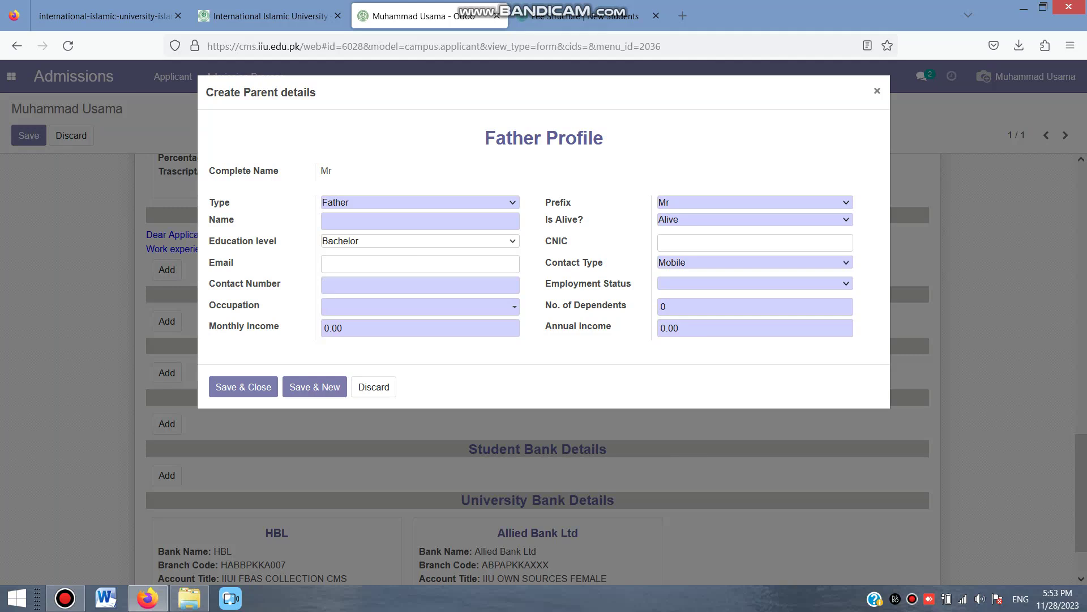
key(alt+Down)
key(Down)
key(Down)
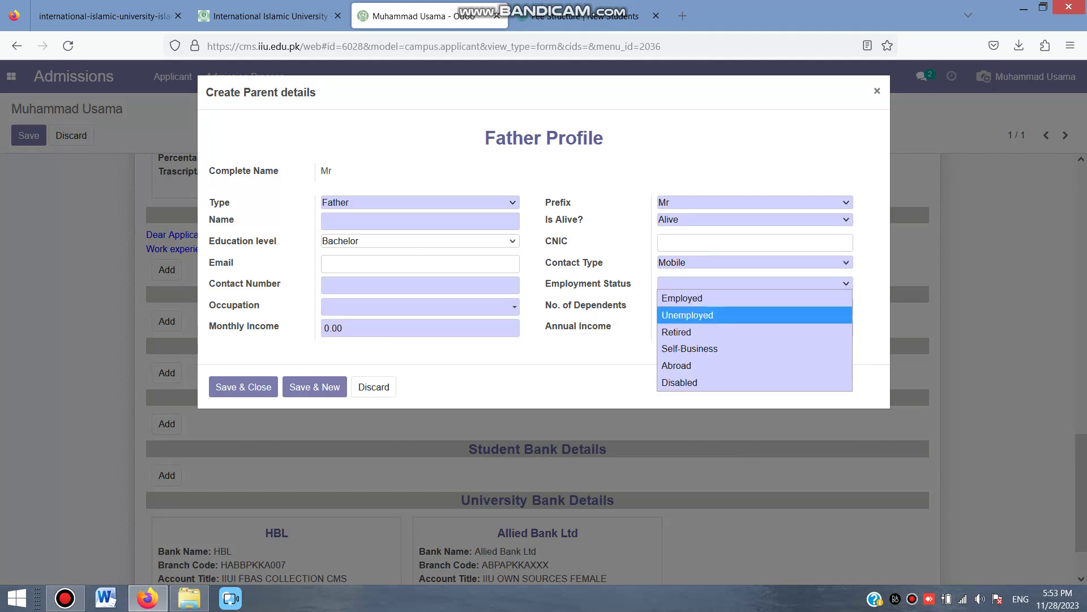
key(Down)
key(Down)
key(Down)
key(Up)
key(Down)
key(Down)
key(Up)
key(Up)
key(Up)
key(Up)
key(Up)
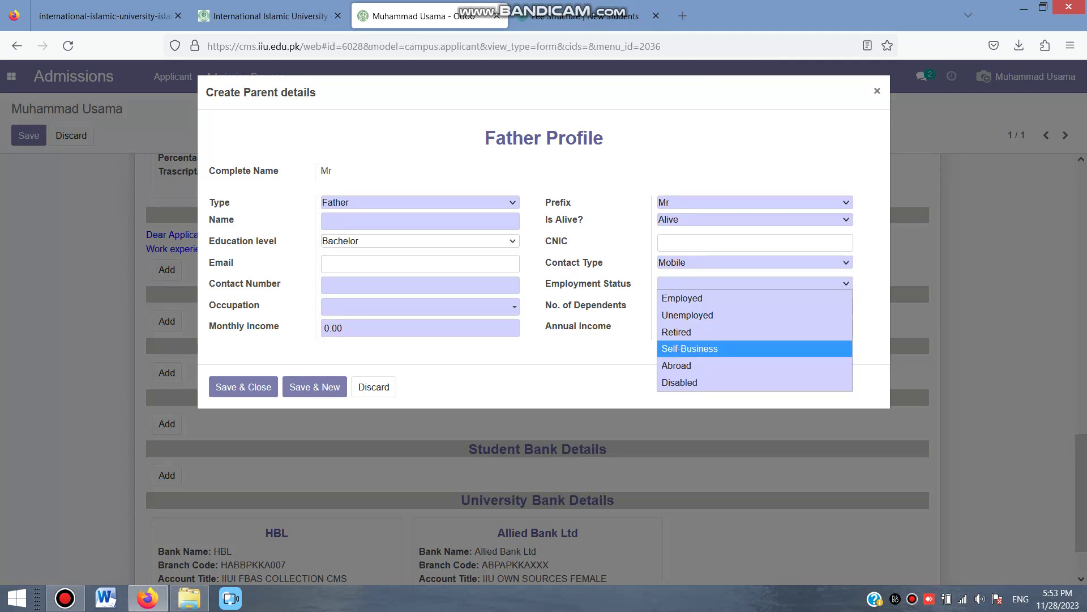
key(Return)
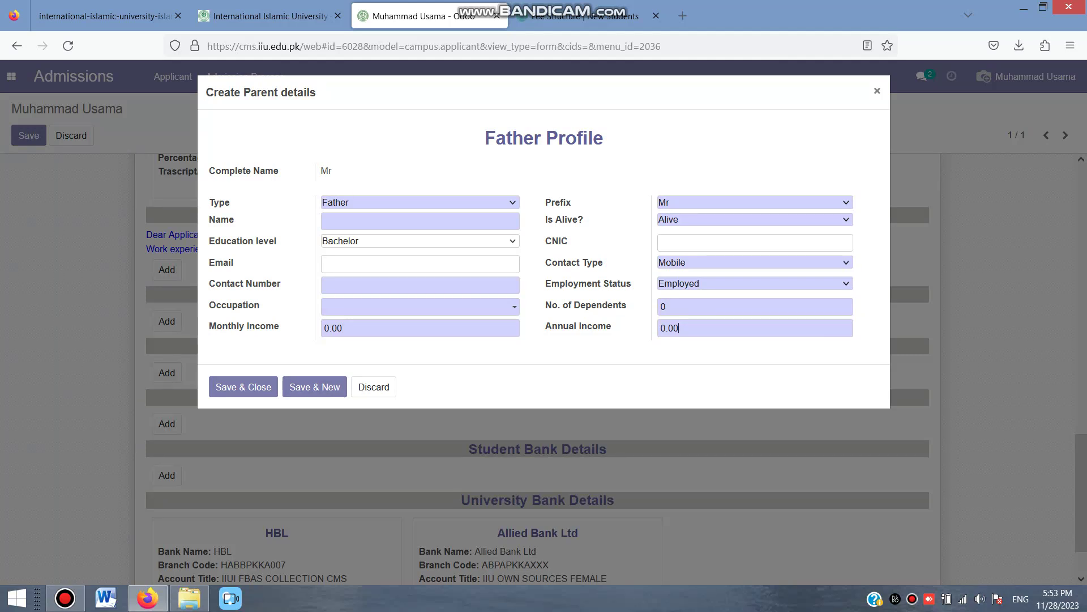
Recheck the relation type, keeping it as Father.
click(420, 202)
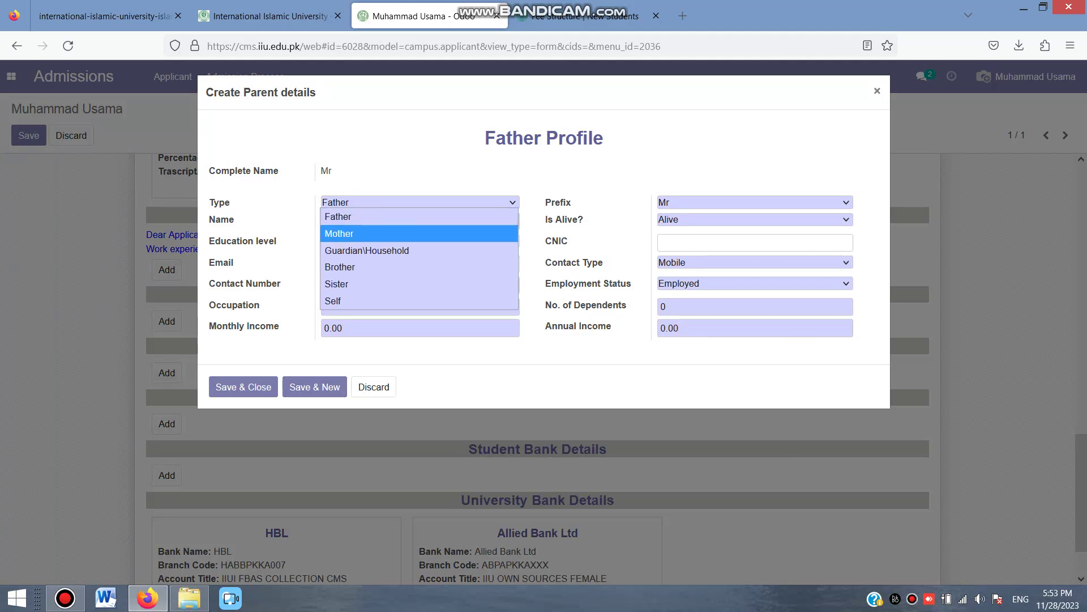
key(Down)
key(Down)
key(Down)
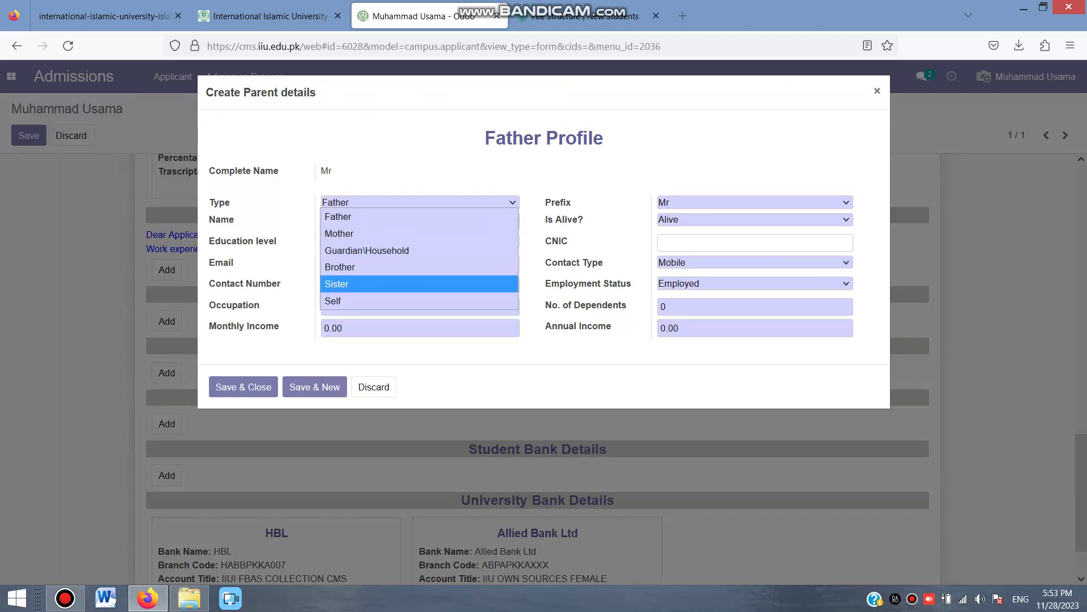
key(Down)
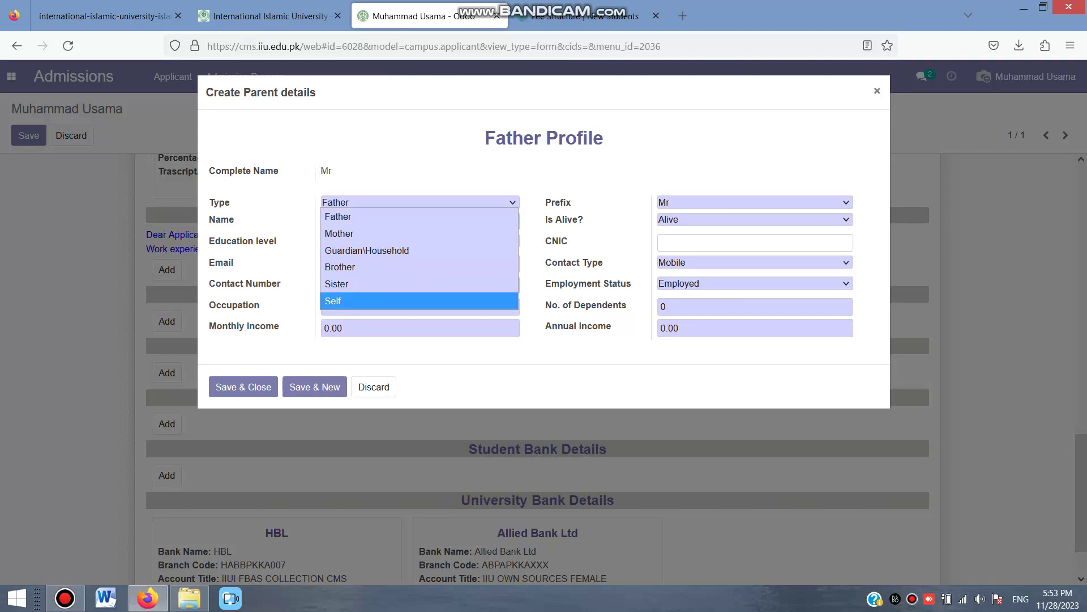
key(Escape)
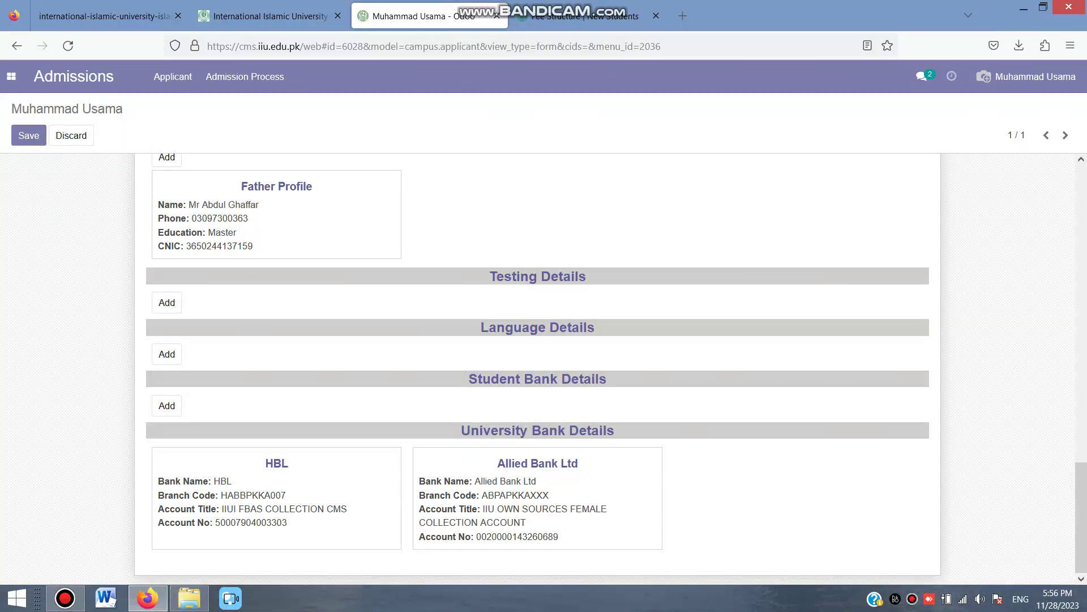
Open the Spring 2024 Admission Campaign list and select preferences for the Bachelor campaign.
scroll(538, 368, up, 6)
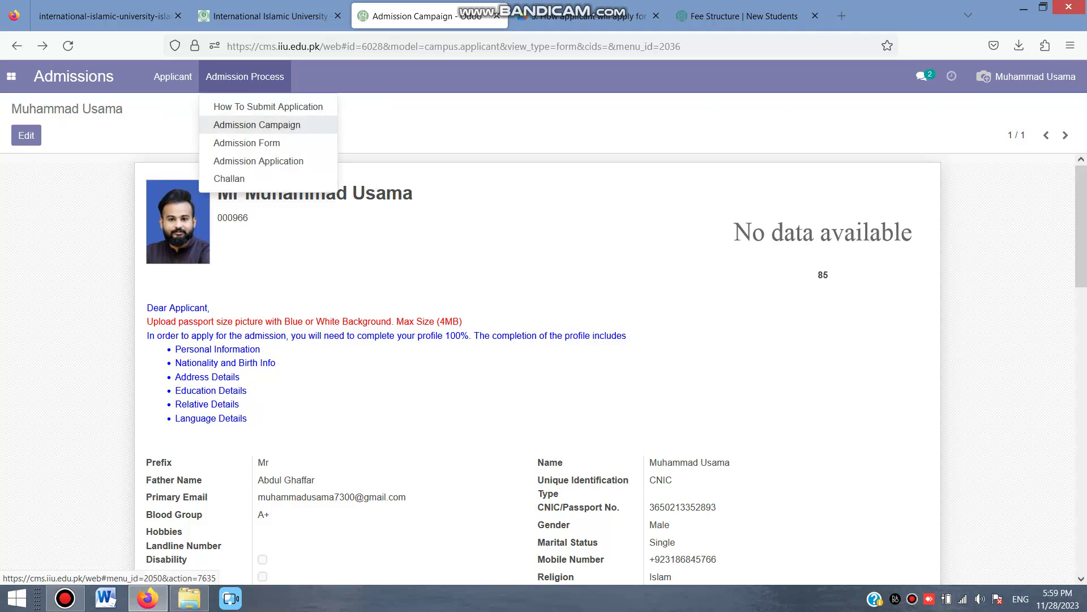
click(256, 125)
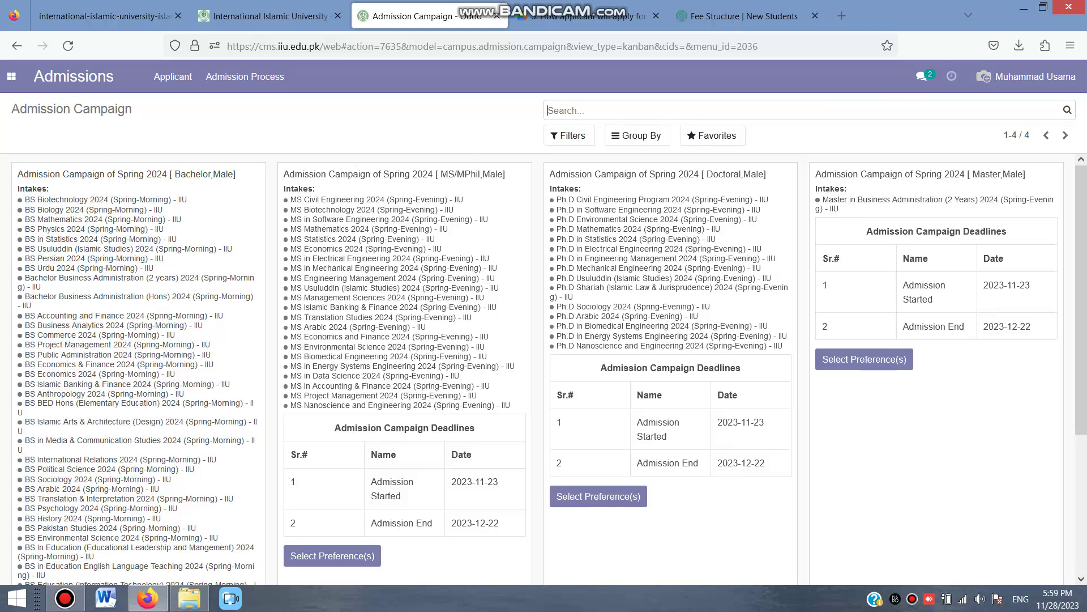
scroll(544, 368, down, 4)
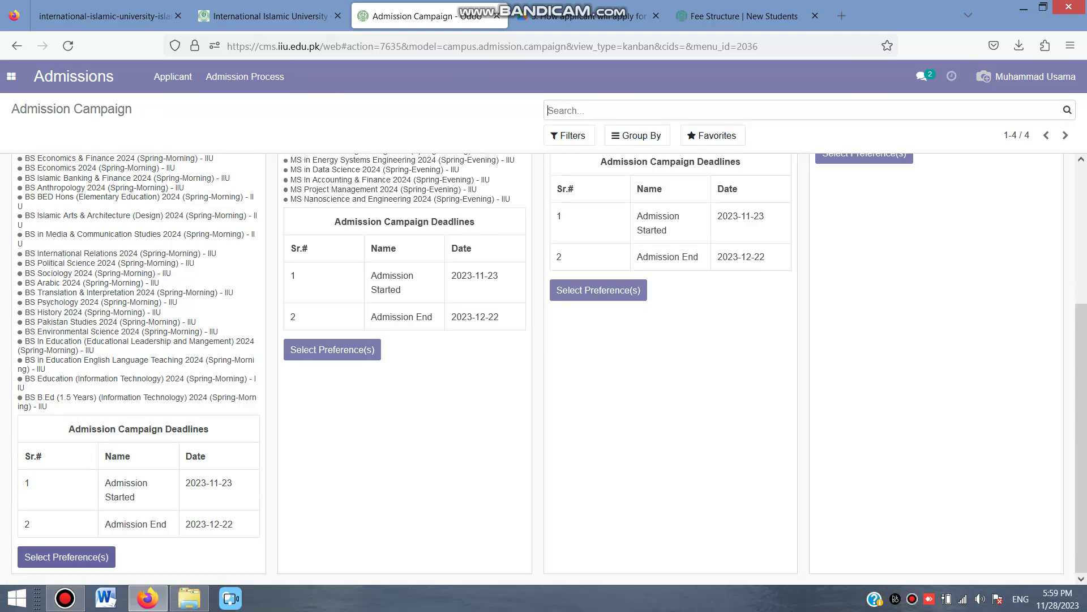
click(67, 557)
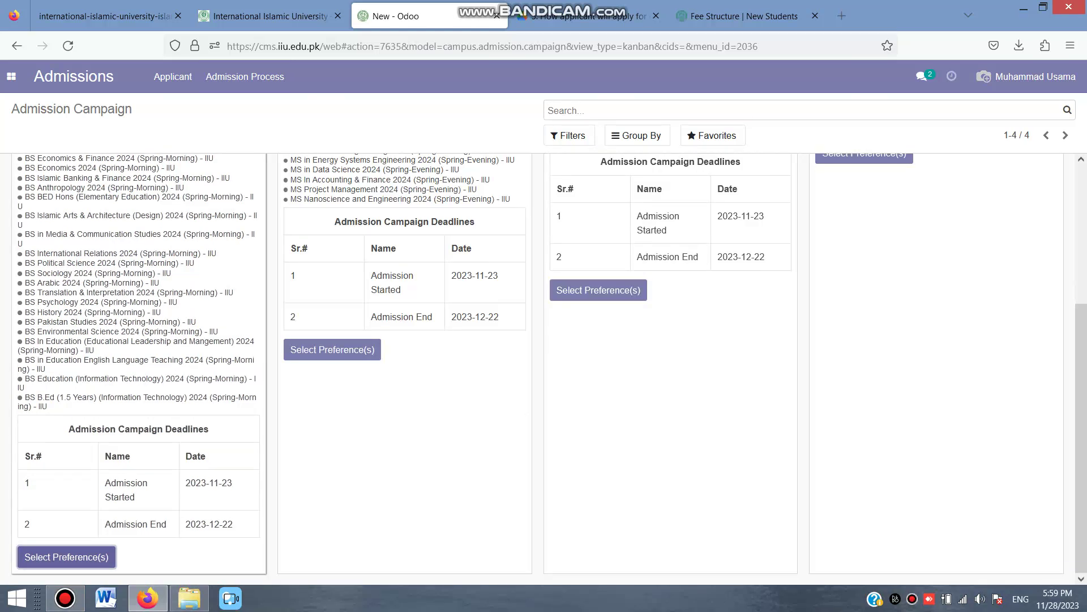
Choose Facebook as how the applicant learned about admissions.
scroll(543, 368, down, 1)
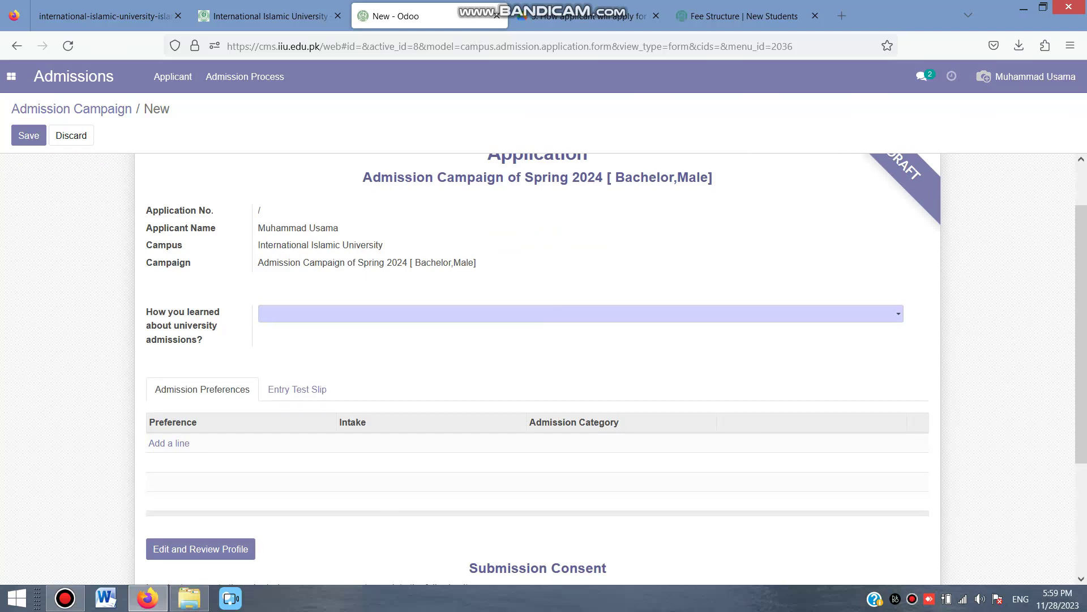
key(Down)
key(Down)
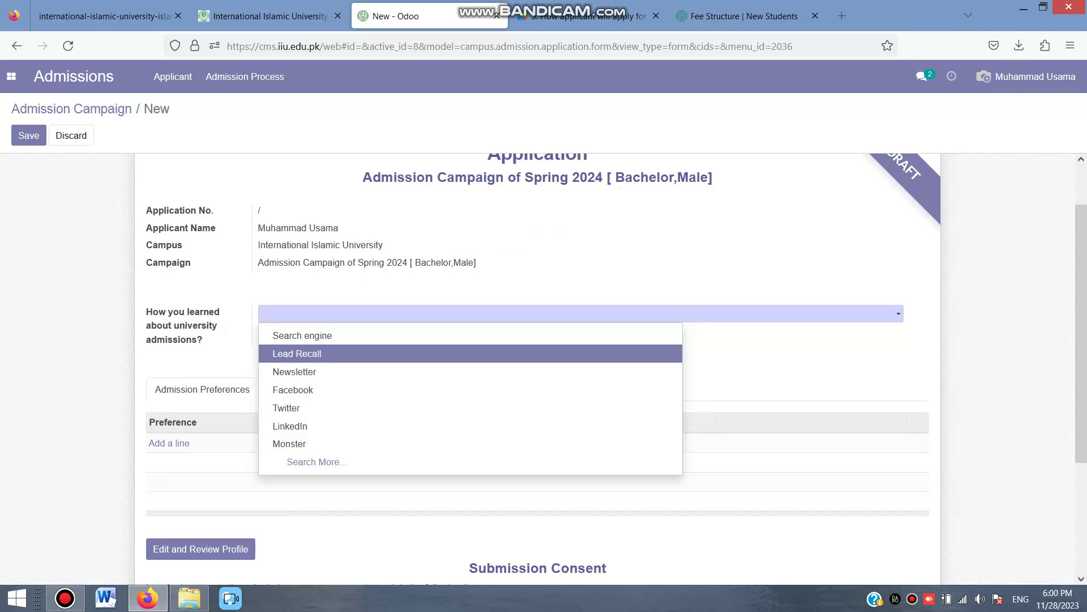
key(Down)
key(Down)
key(Down)
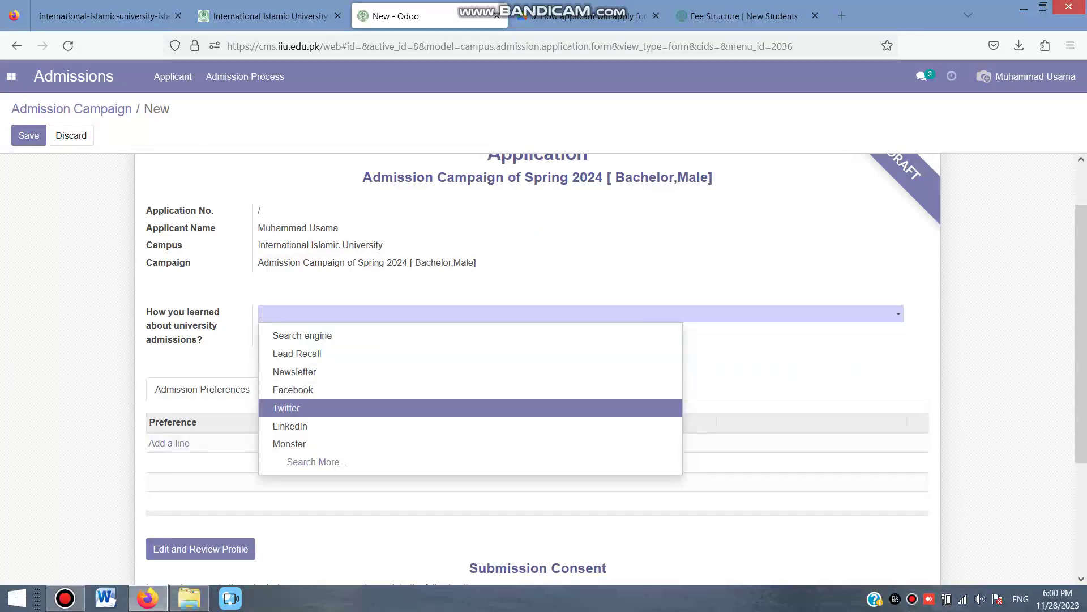
key(Up)
key(Up)
key(Down)
key(Return)
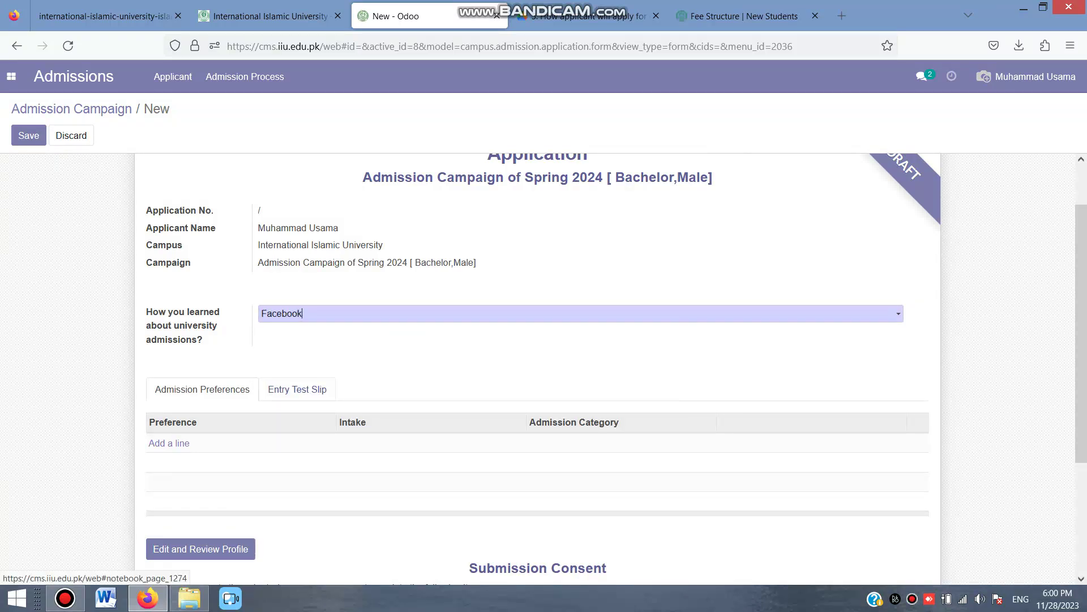
scroll(544, 368, down, 2)
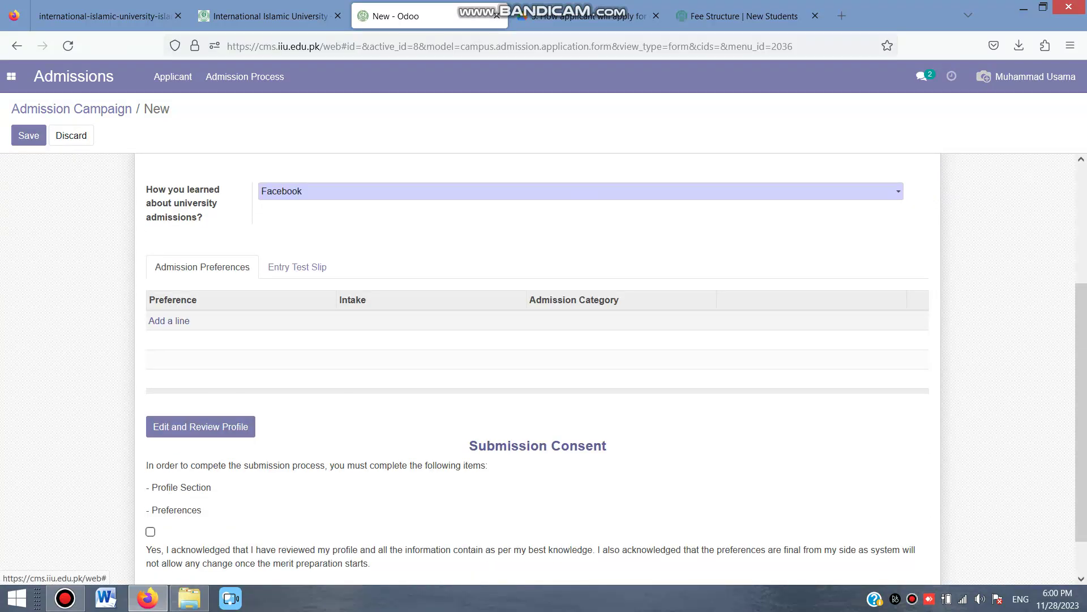
Add preference 01 for BS Biotechnology under Open Merit.
click(169, 321)
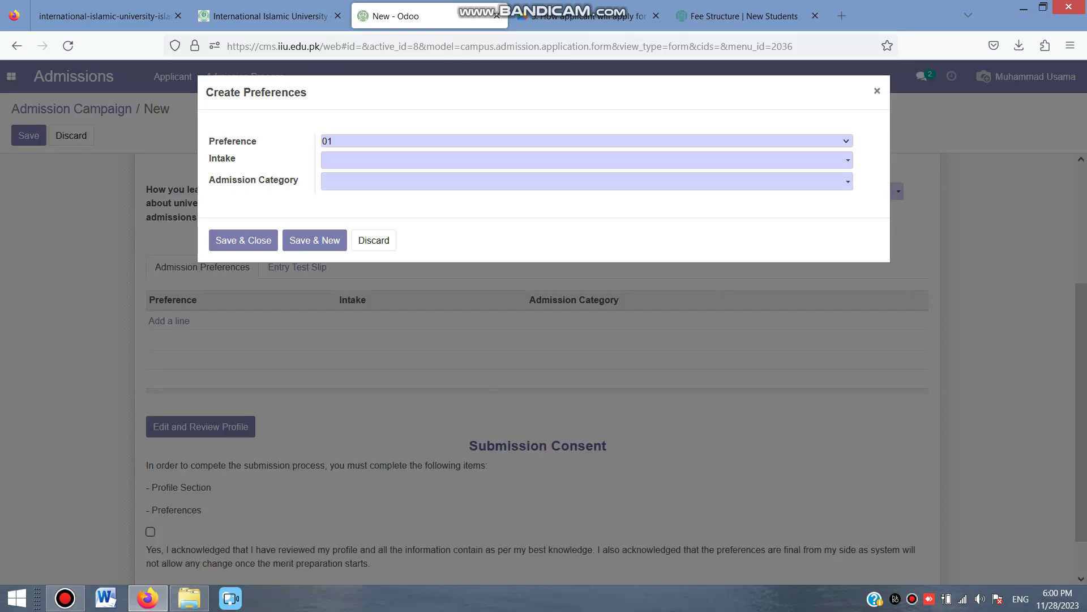
key(alt+Down)
key(Return)
key(Tab)
key(Down)
key(Down)
key(Down)
key(Down)
key(Down)
key(Down)
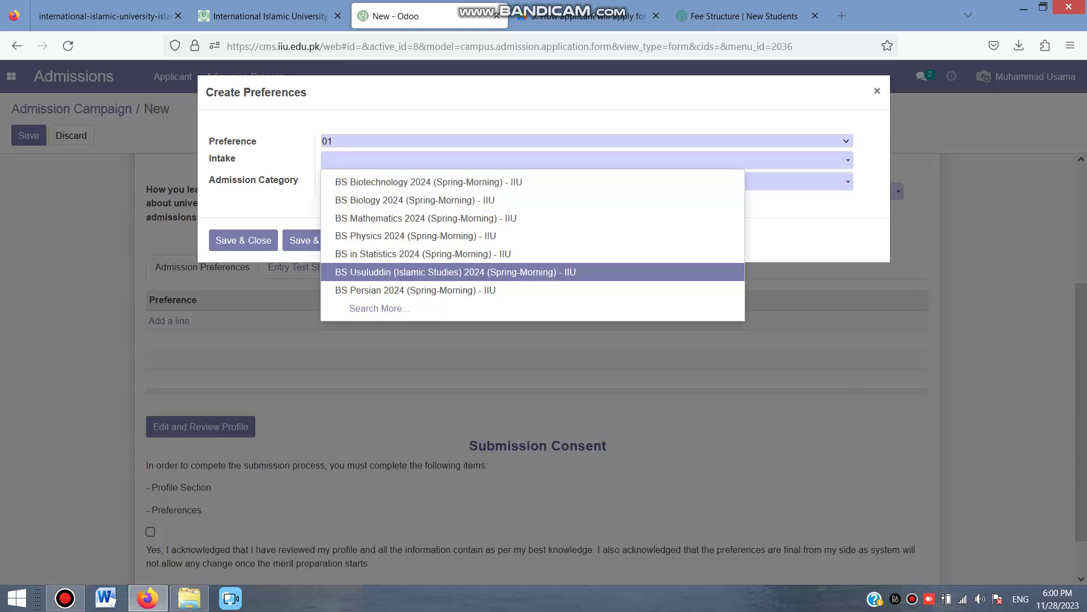
key(Down)
key(Up)
key(Up)
key(Up)
key(Up)
key(Up)
key(Up)
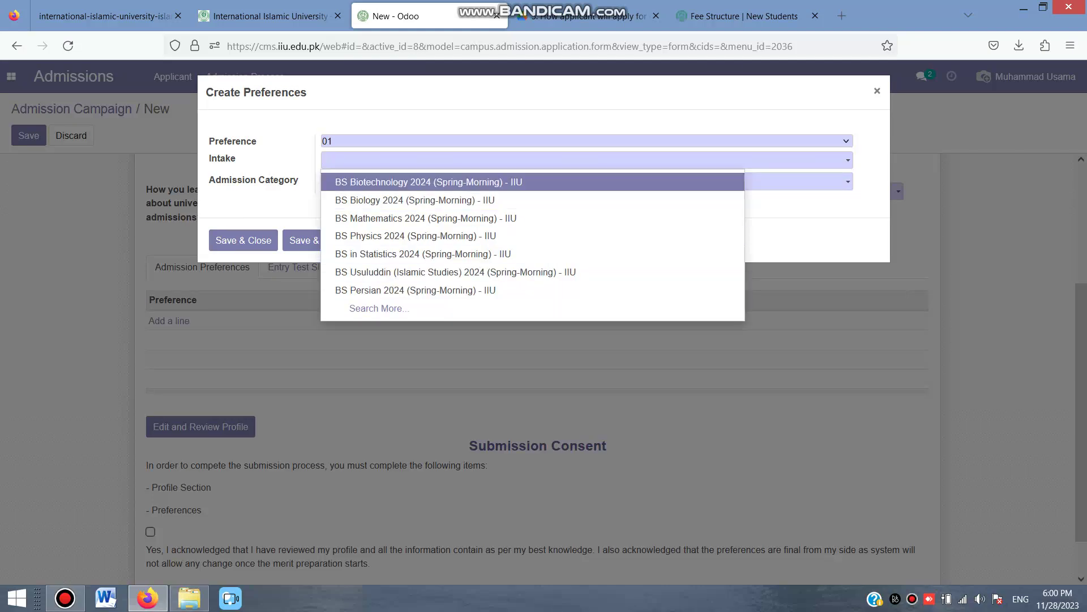
key(Return)
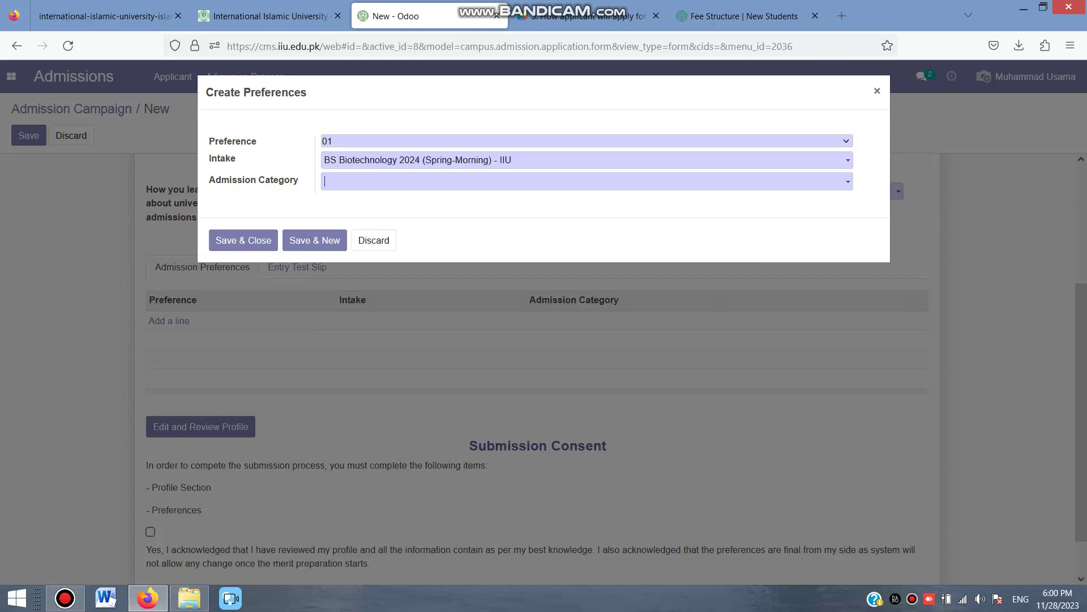
key(Down)
key(Return)
key(Tab)
key(Tab)
key(Return)
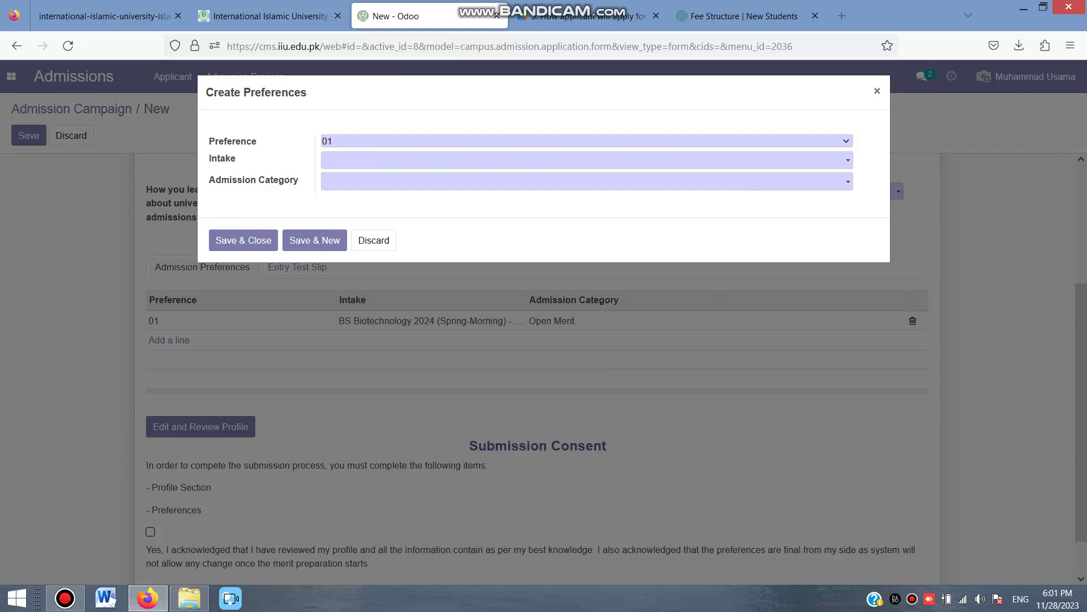
Add preference 02 for BS Physics under Open Merit and tick the consent statement.
key(alt+Down)
key(Down)
key(Return)
key(Tab)
key(alt+Down)
key(Down)
key(Down)
key(Up)
key(Down)
key(Down)
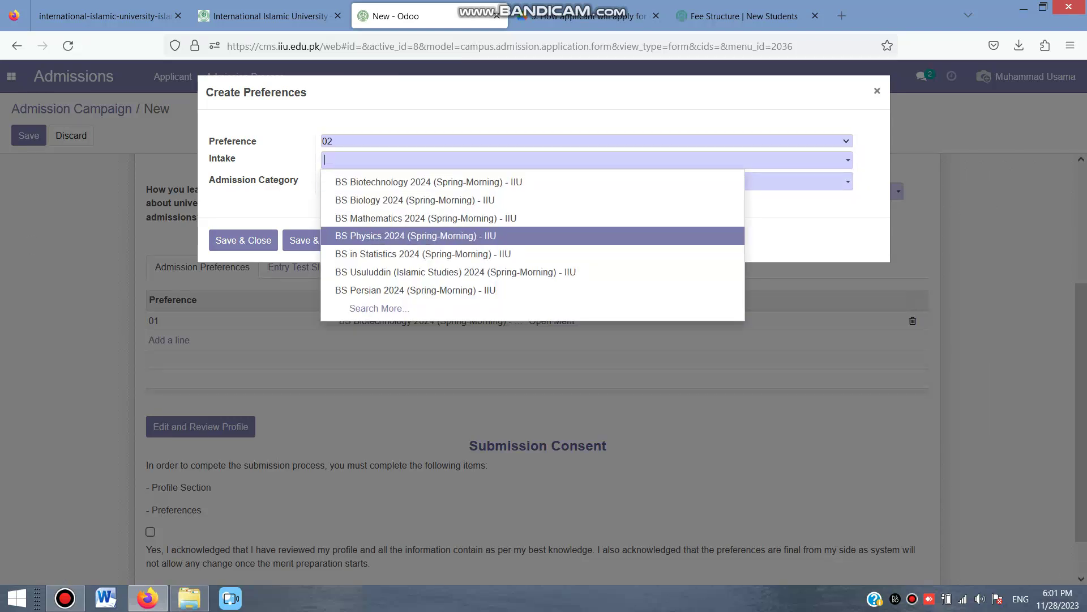
key(Return)
key(Tab)
key(alt+Down)
key(Return)
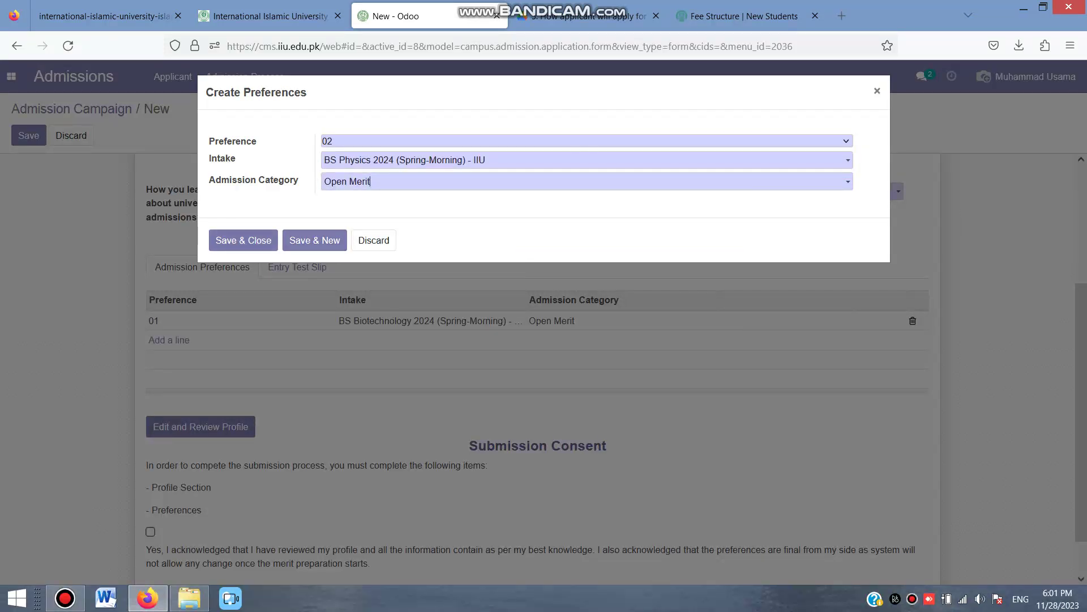
key(Return)
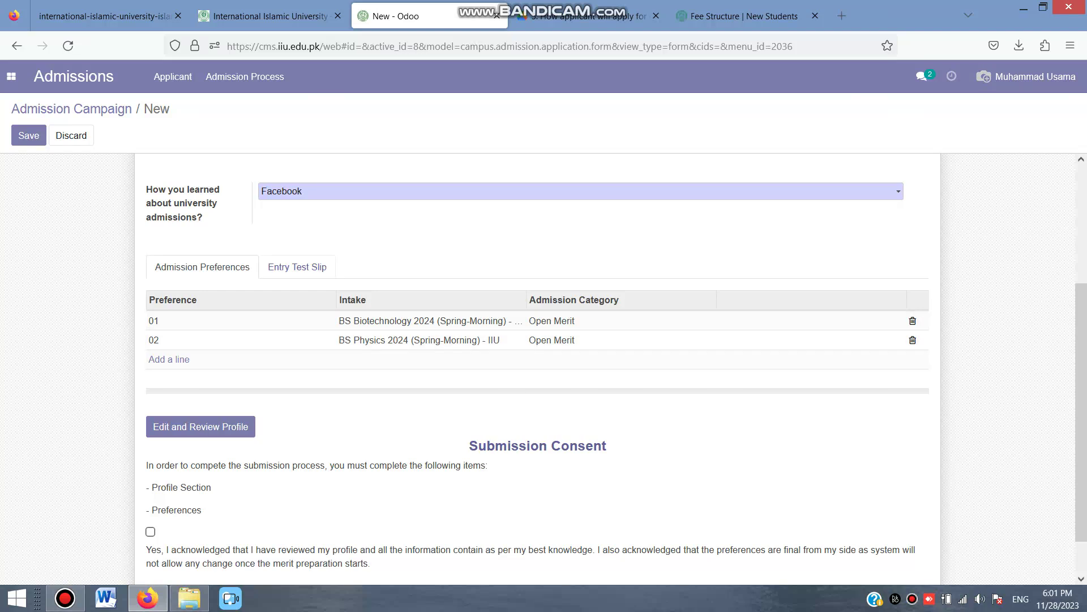
scroll(300, 267, down, 1)
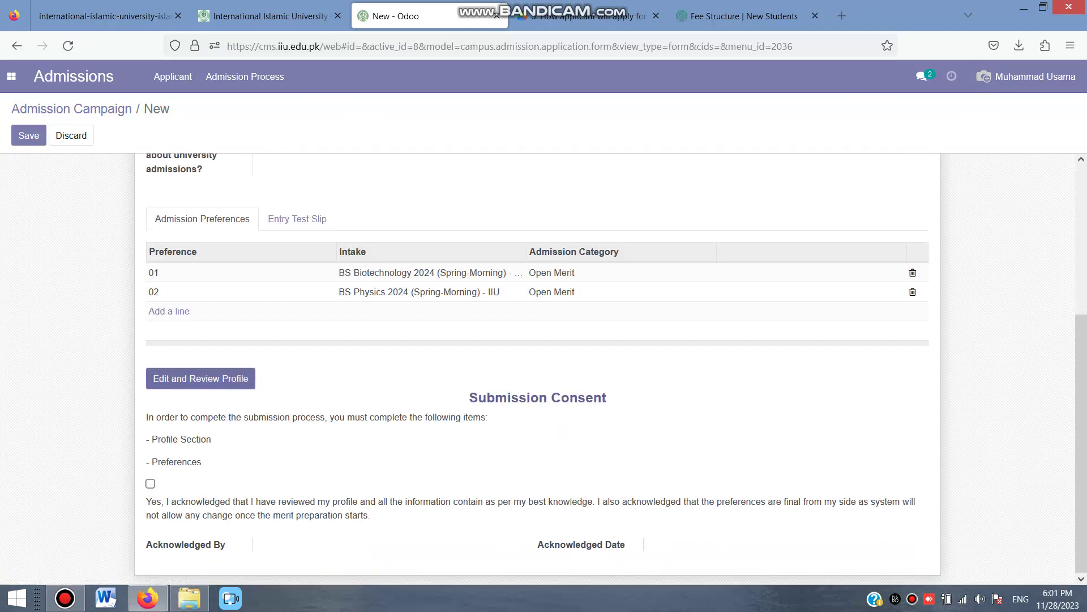
click(150, 483)
key(alt+s)
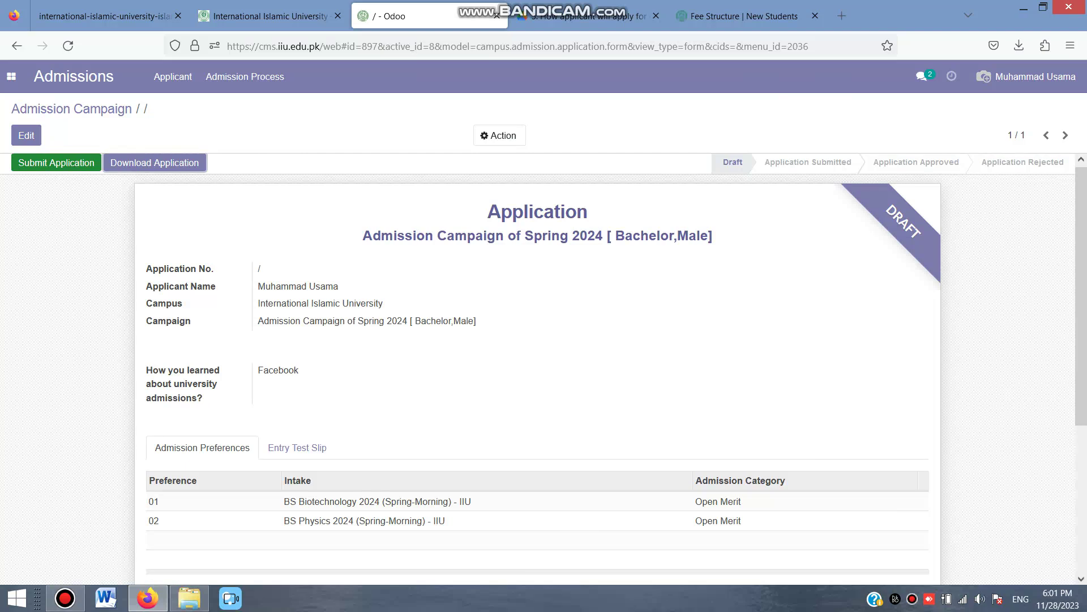
click(56, 162)
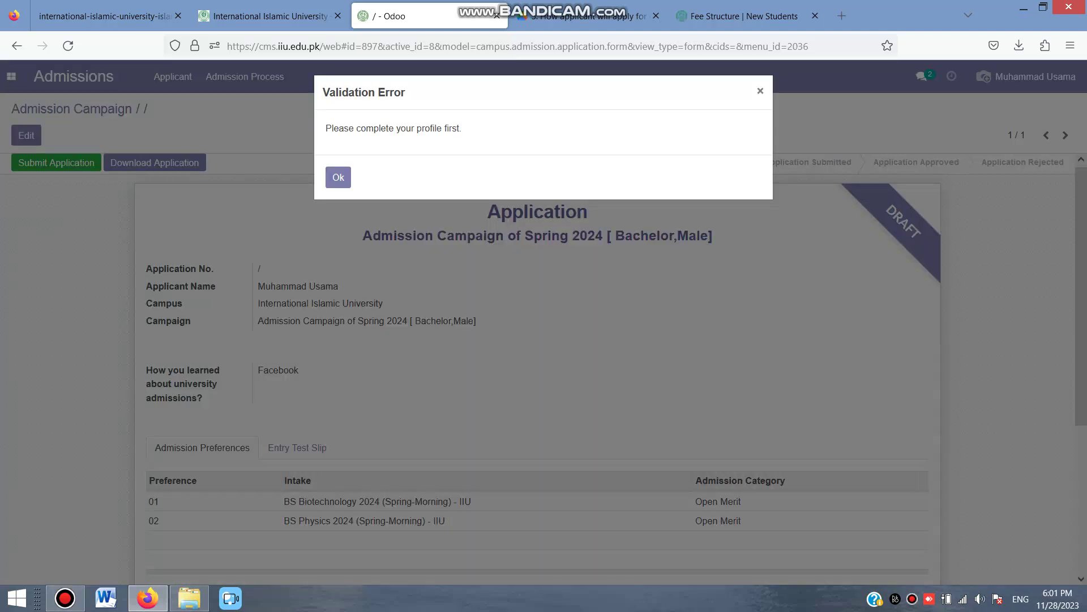
key(Escape)
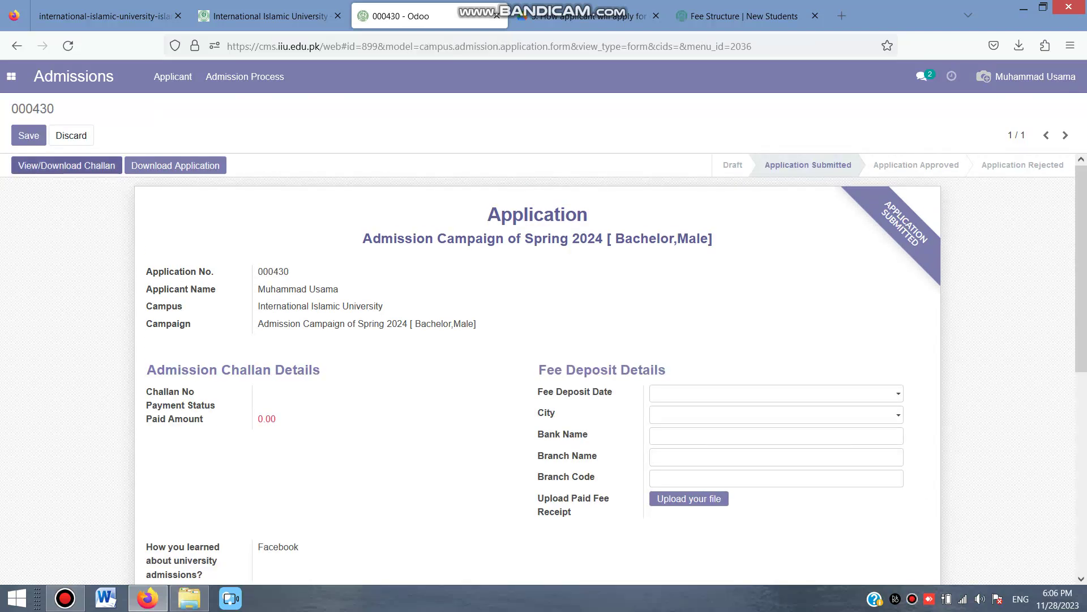
click(67, 165)
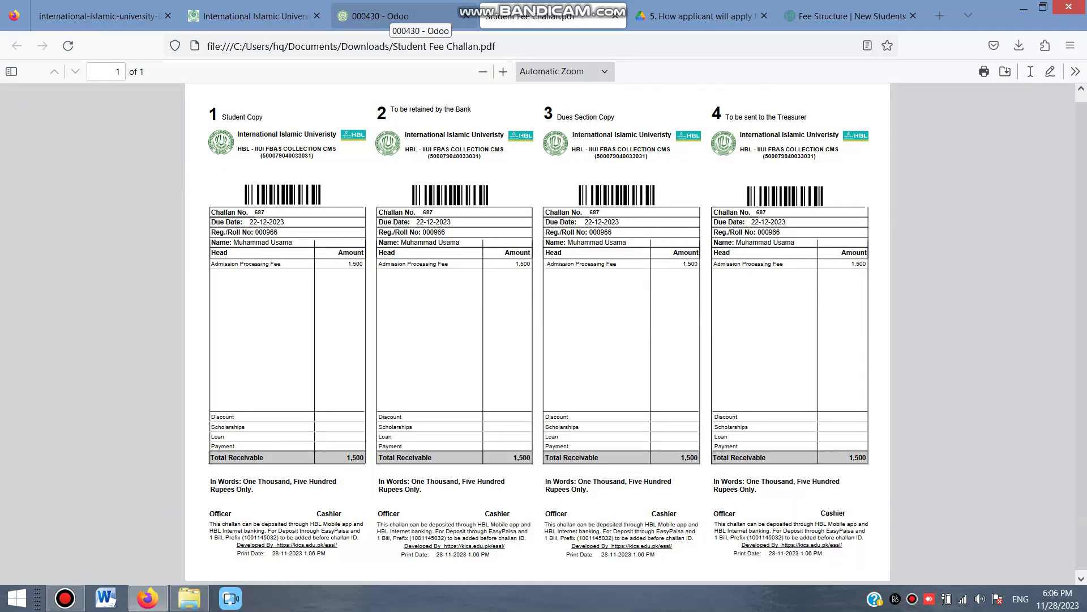
click(397, 15)
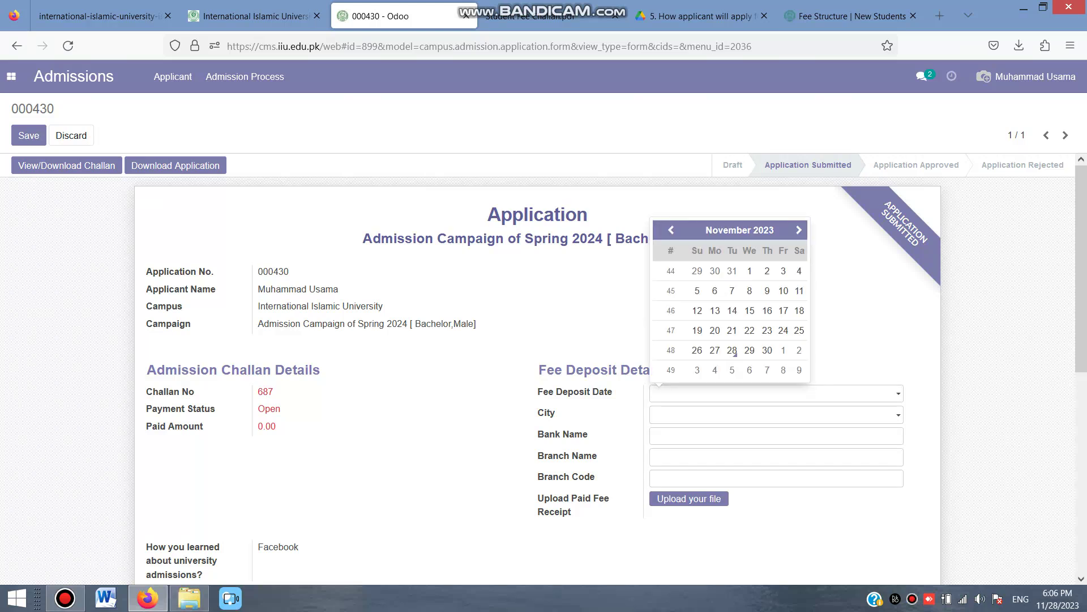
Close the deposit date picker and move through the empty fee deposit fields to Branch Code.
click(776, 414)
key(Escape)
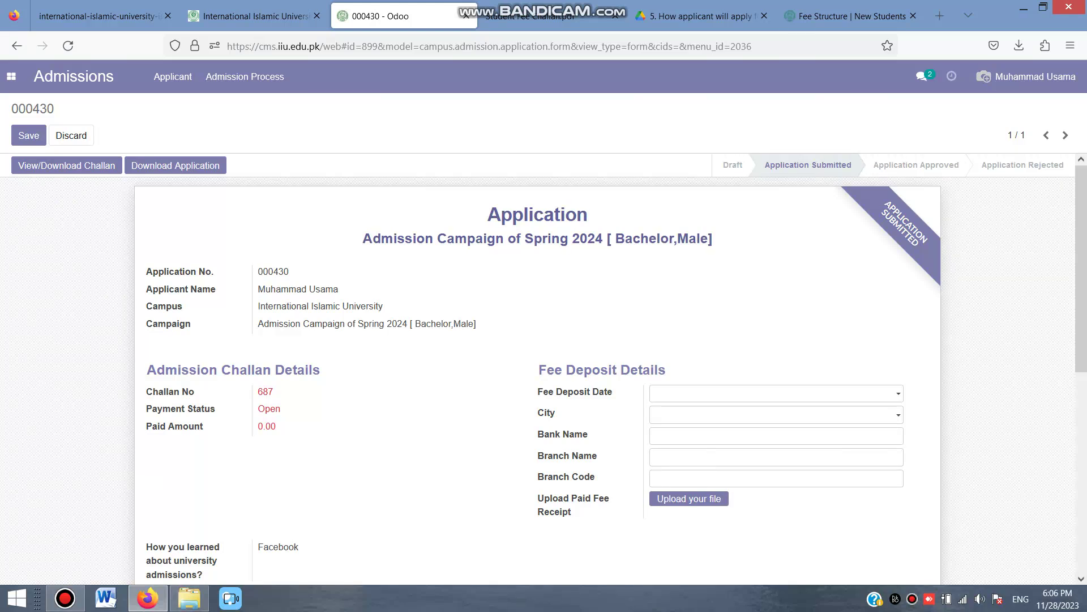
key(Tab)
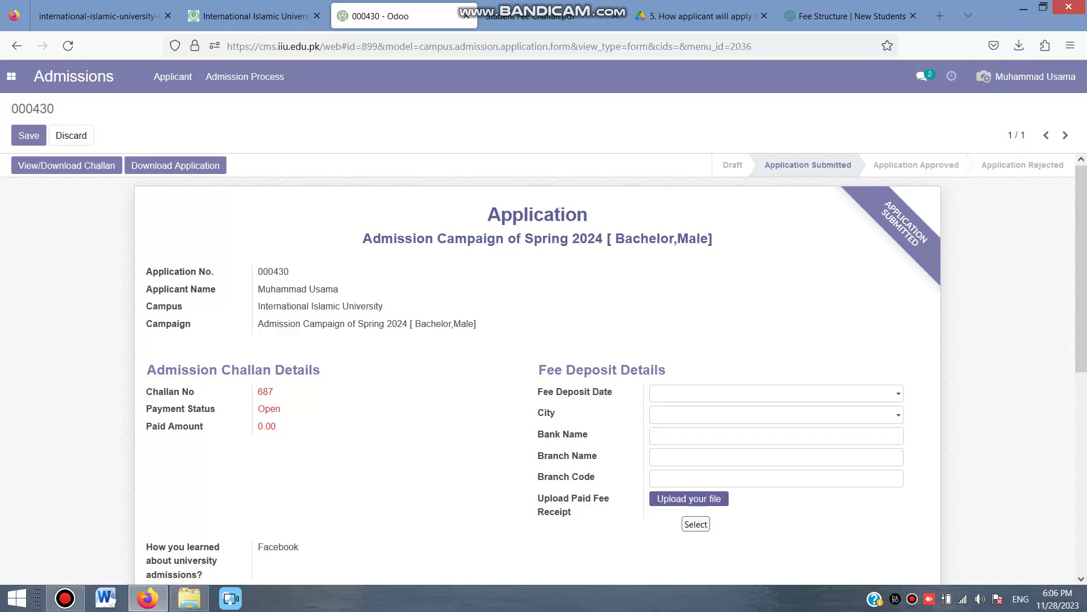
click(658, 478)
Show the application's Entry Test Slip, which lists no entry tests.
scroll(616, 368, down, 5)
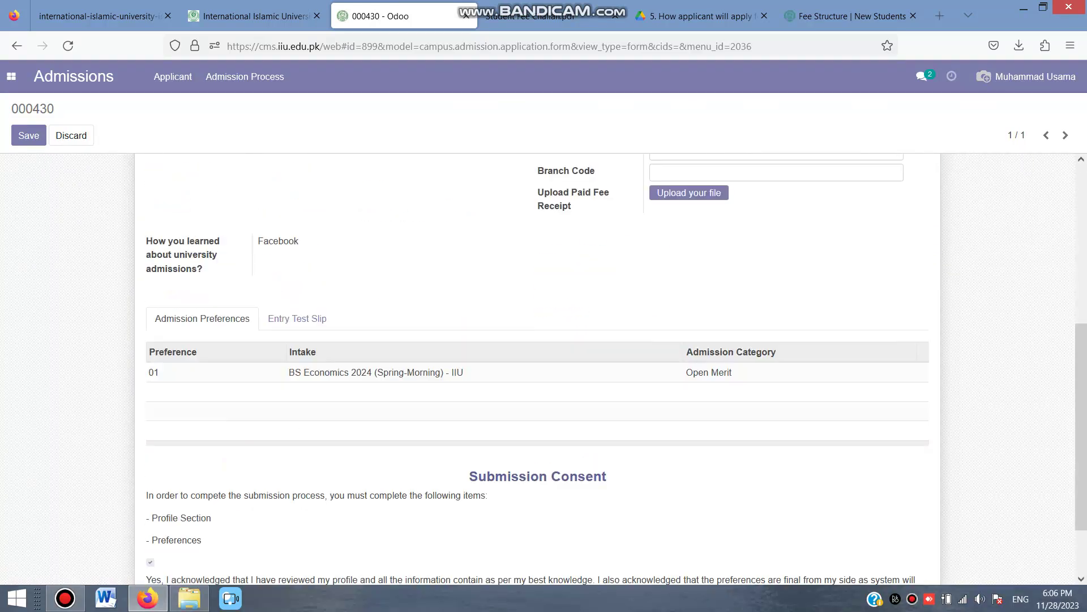
scroll(538, 368, up, 3)
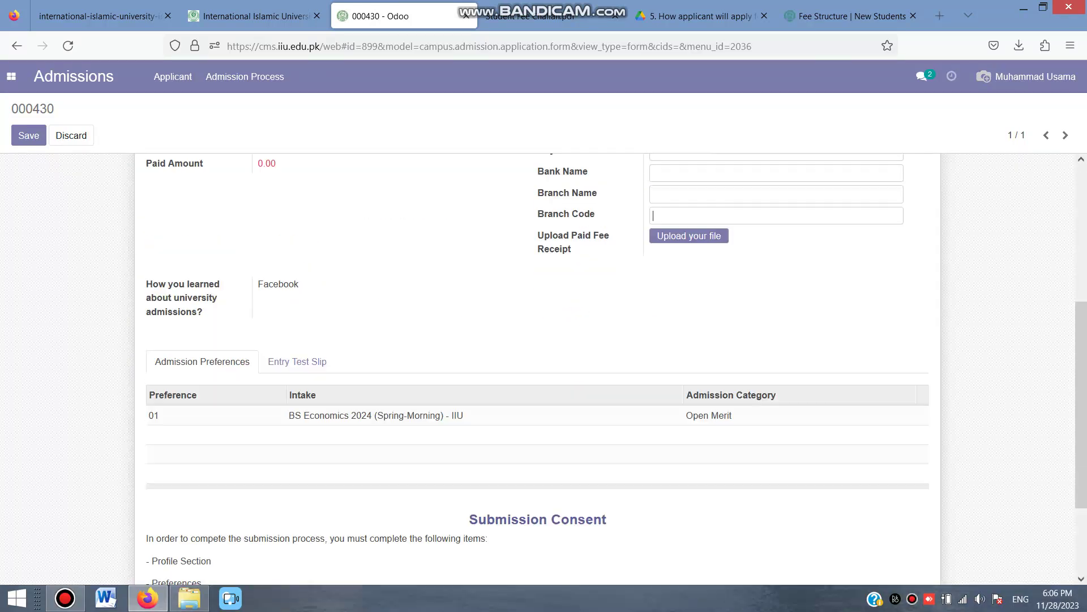
scroll(538, 368, down, 2)
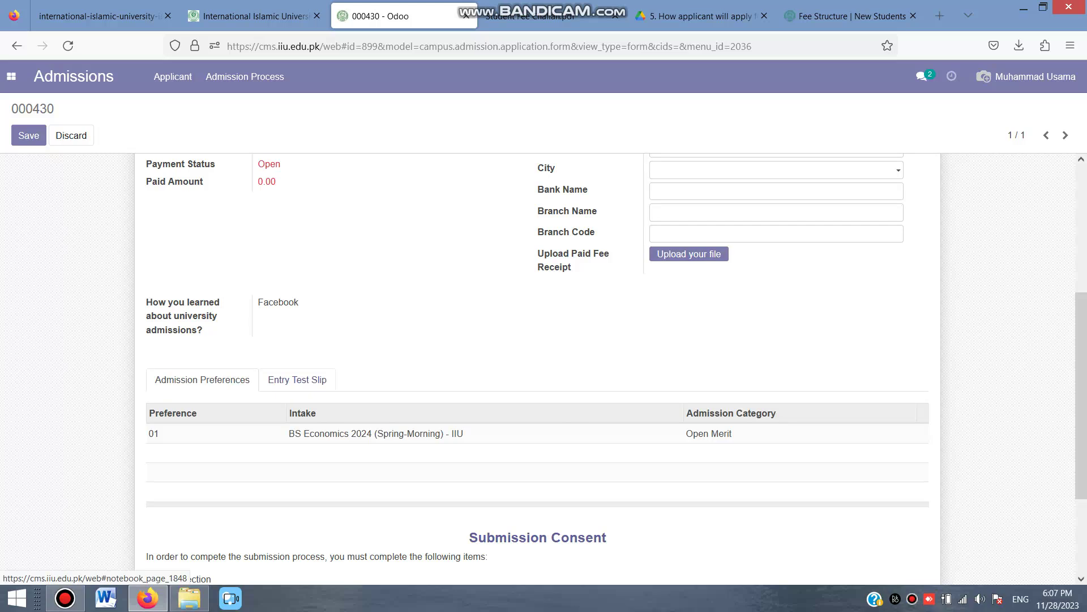
click(297, 379)
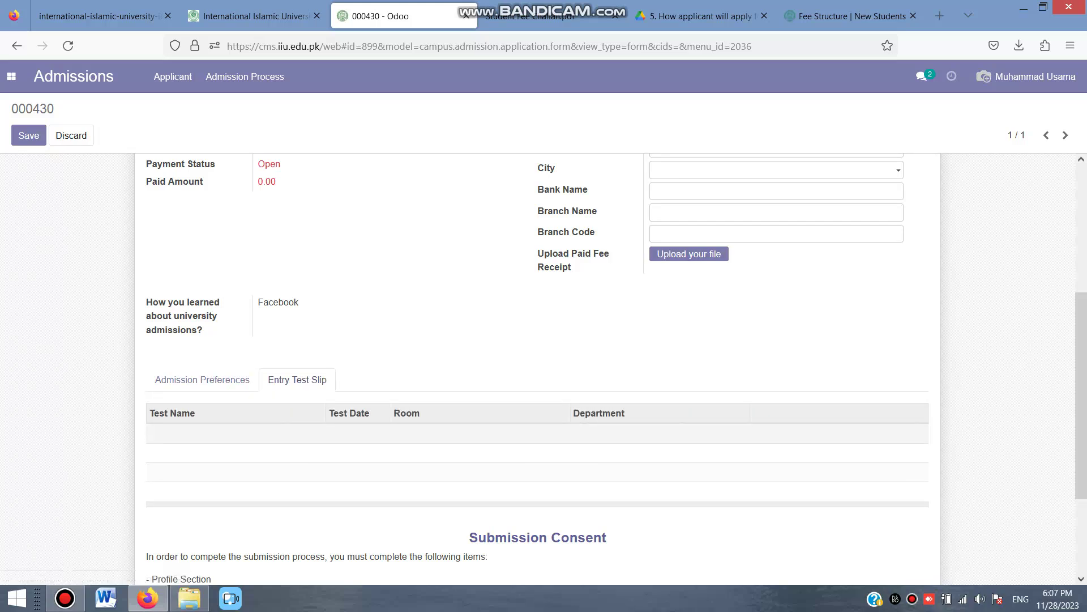